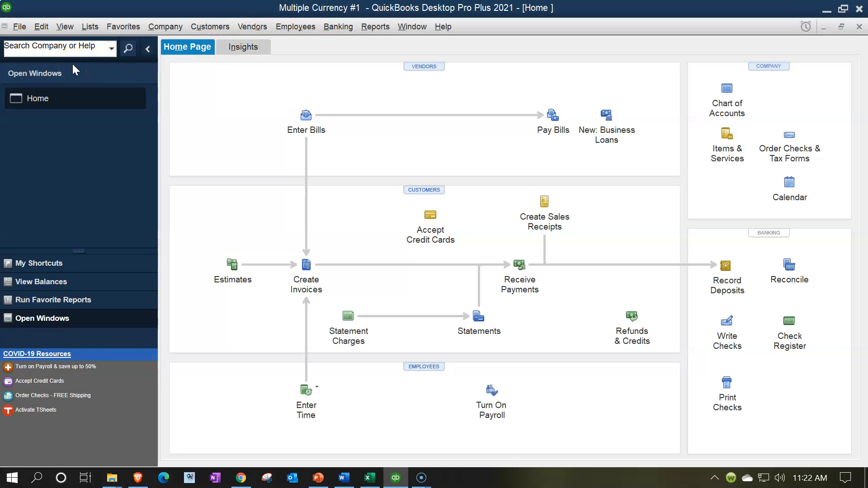
Show the open window list, review the company preferences for Multiple Currencies, and close them without changes.
left_click(66, 28)
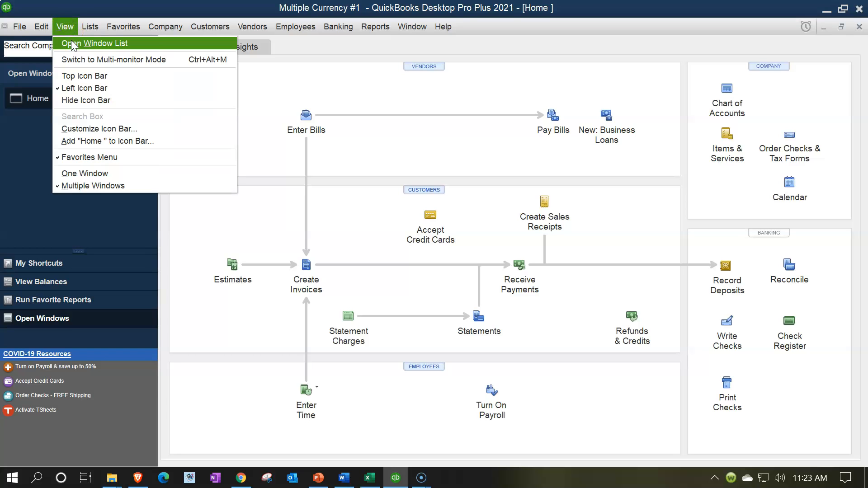
left_click(72, 44)
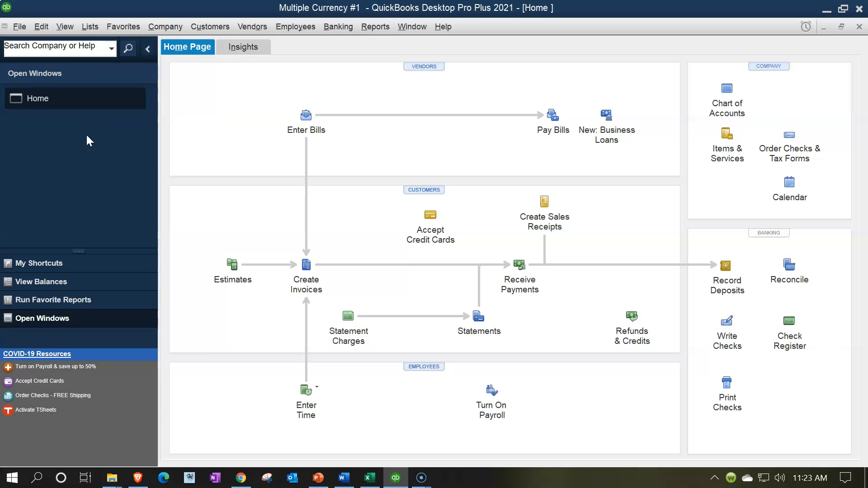
left_click(45, 32)
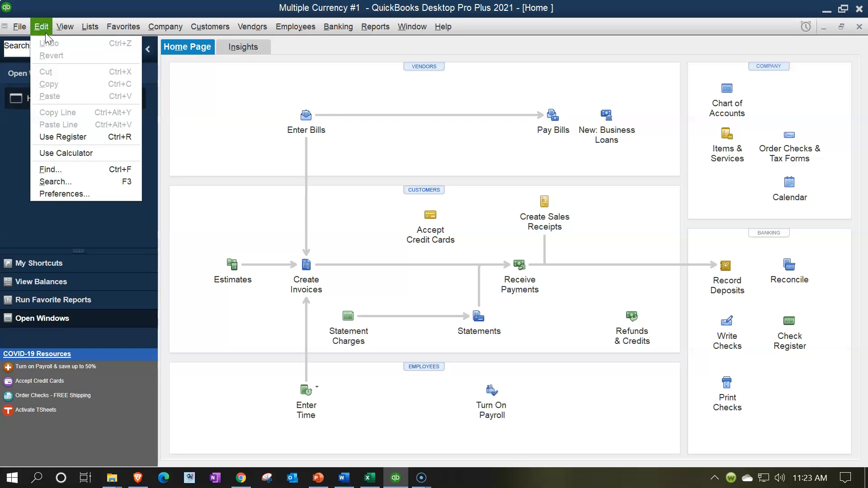
left_click(69, 197)
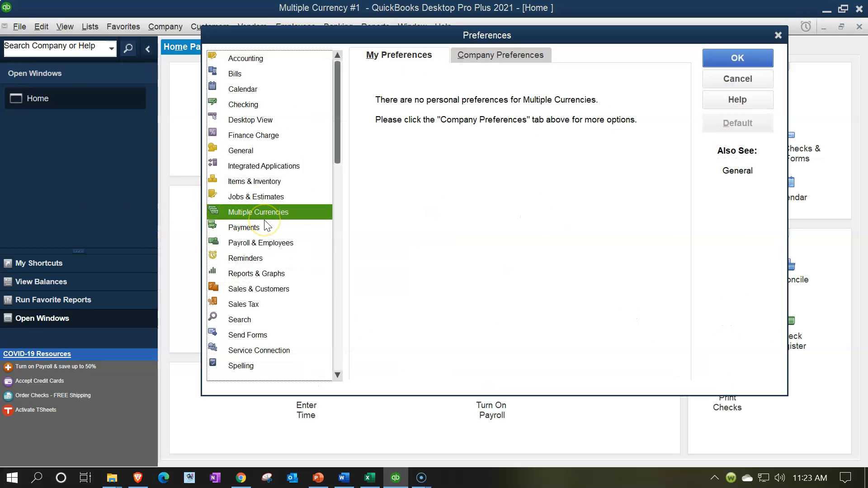
left_click(483, 68)
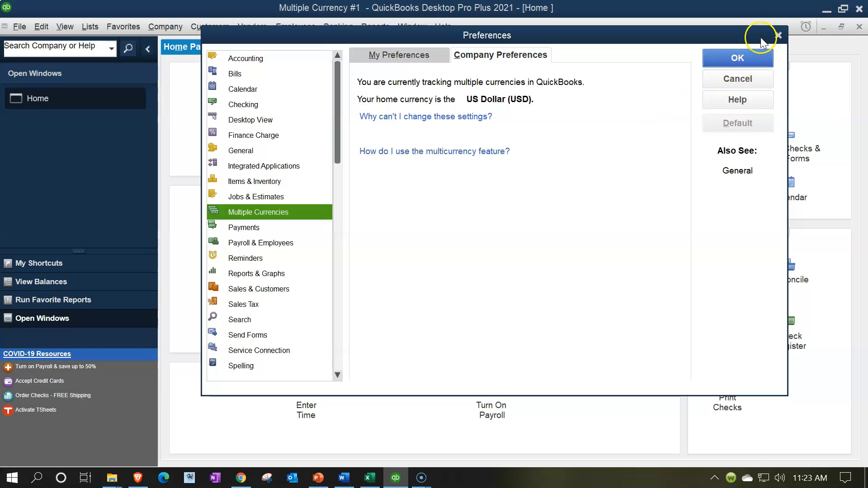
left_click(778, 35)
Open the previously recorded CAD invoice dated 03/03/2021, view the receivable accounts available for it, and close it.
left_click(307, 270)
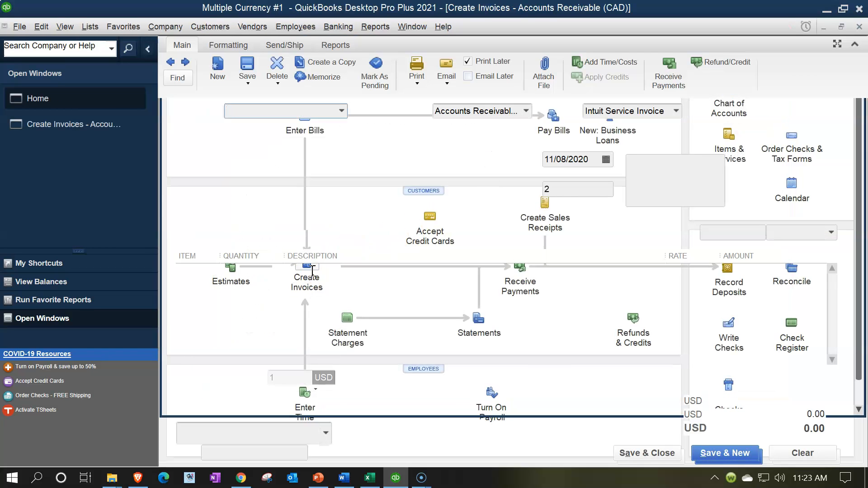
left_click(171, 62)
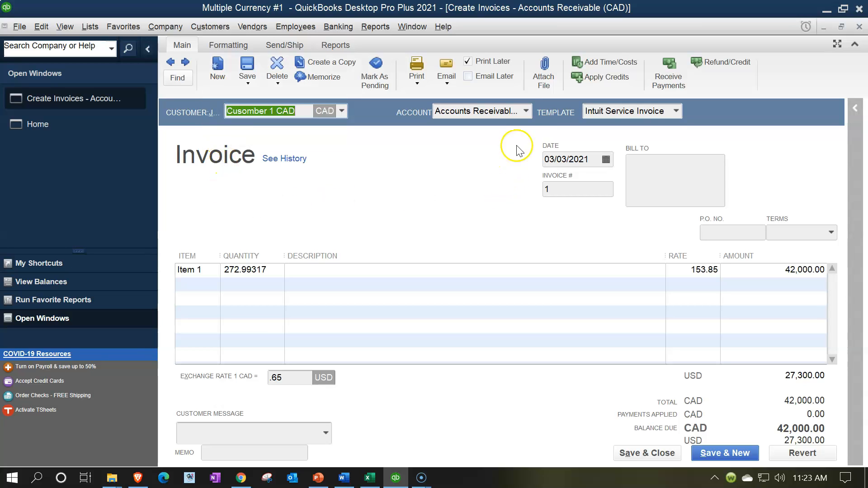
left_click(526, 111)
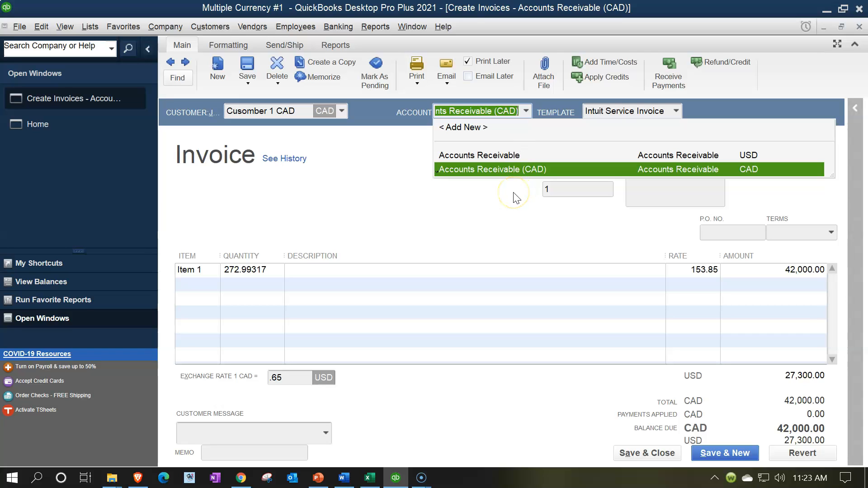
left_click(513, 233)
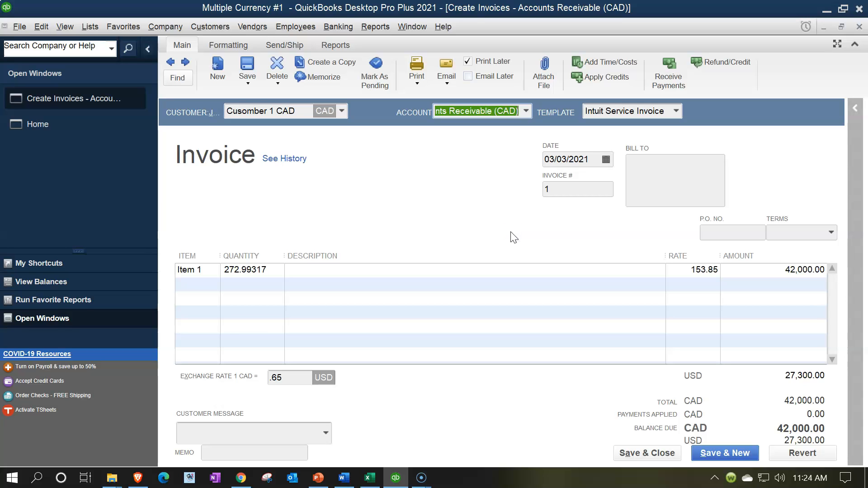
left_click(859, 27)
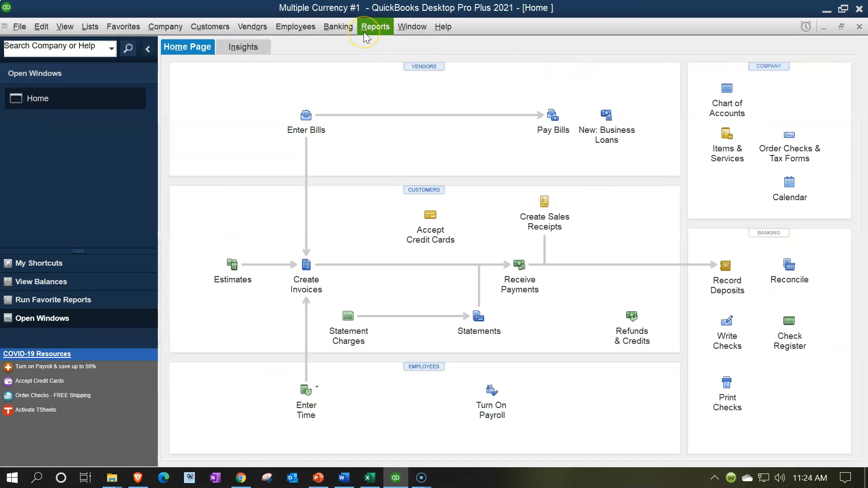
Run the standard Balance Sheet report with the date range set from 01/01/2021 to 12/31/2021.
left_click(364, 30)
mouse_move(427, 120)
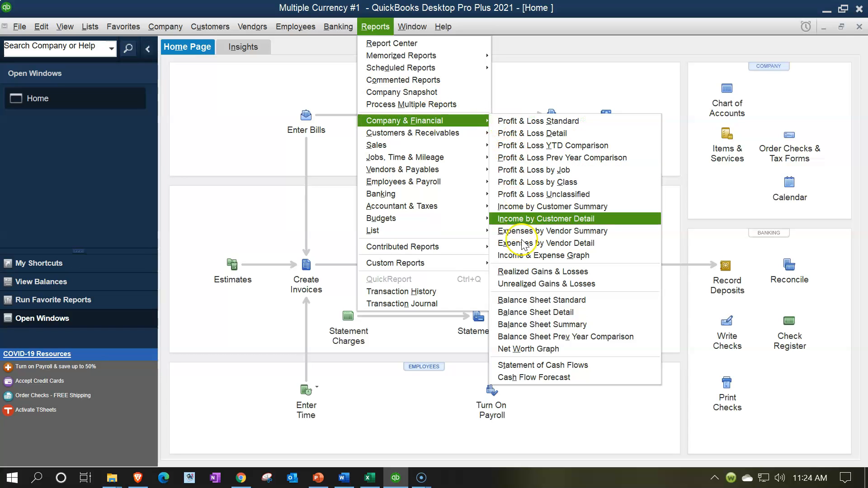
left_click(527, 300)
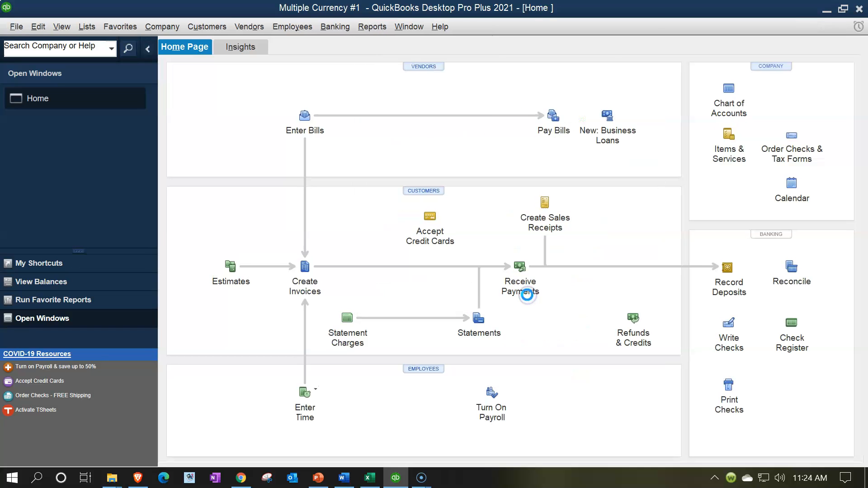
left_click(207, 46)
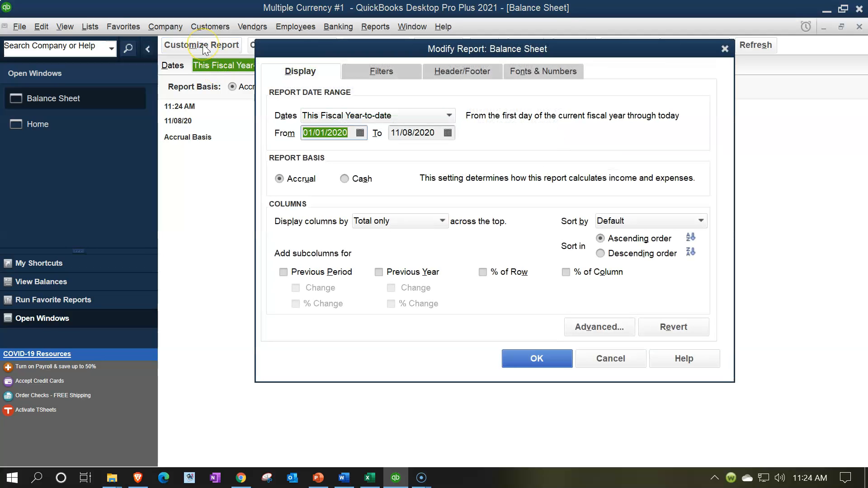
type("01/01/202")
type("1")
key("Tab")
type("123121")
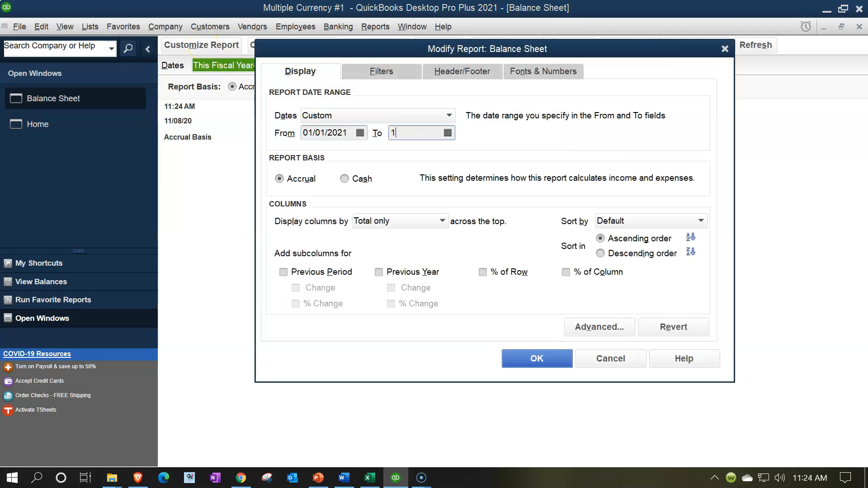
key("Tab")
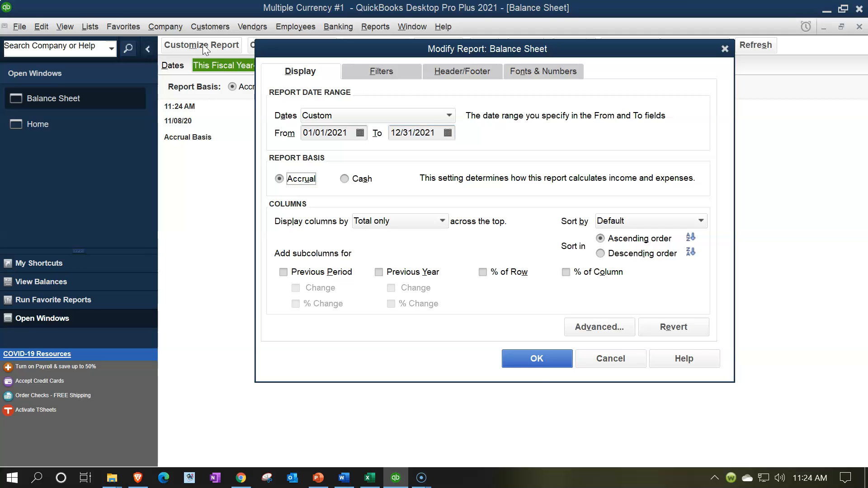
left_click(538, 362)
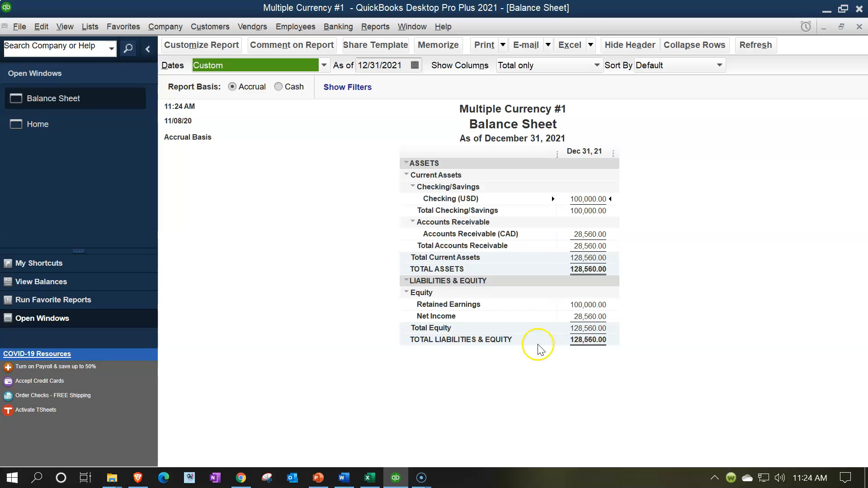
Drill into the Accounts Receivable (CAD) balance, examine its invoice and general journal amounts, and return to the Balance Sheet.
left_click(587, 235)
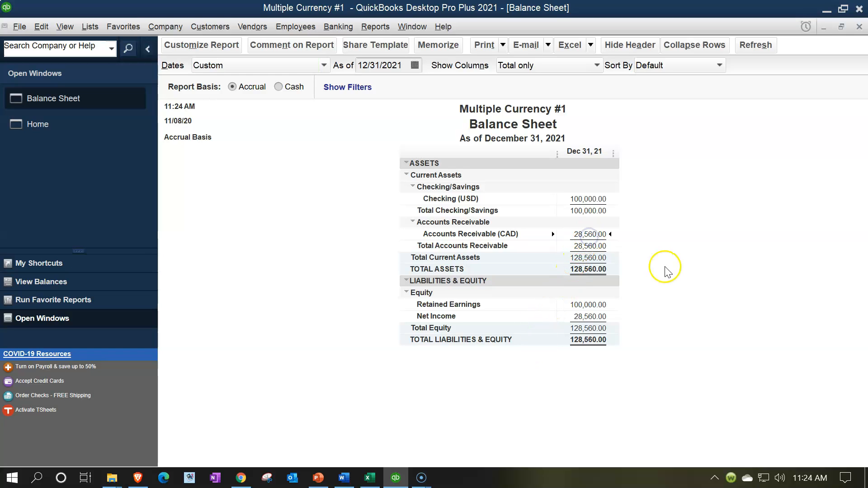
double_click(591, 235)
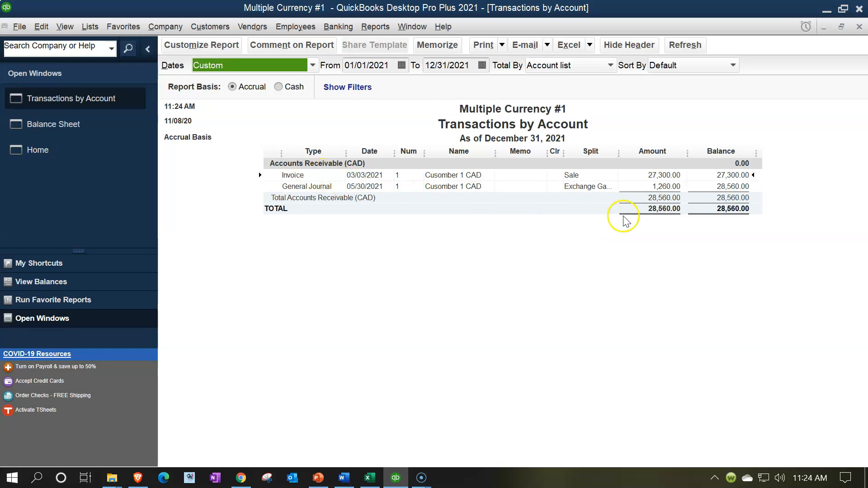
left_click(651, 176)
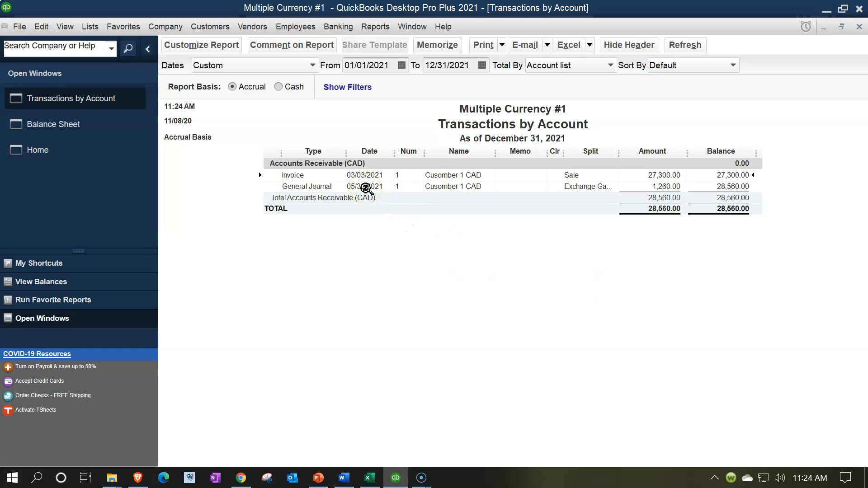
left_click(654, 187)
left_click(858, 28)
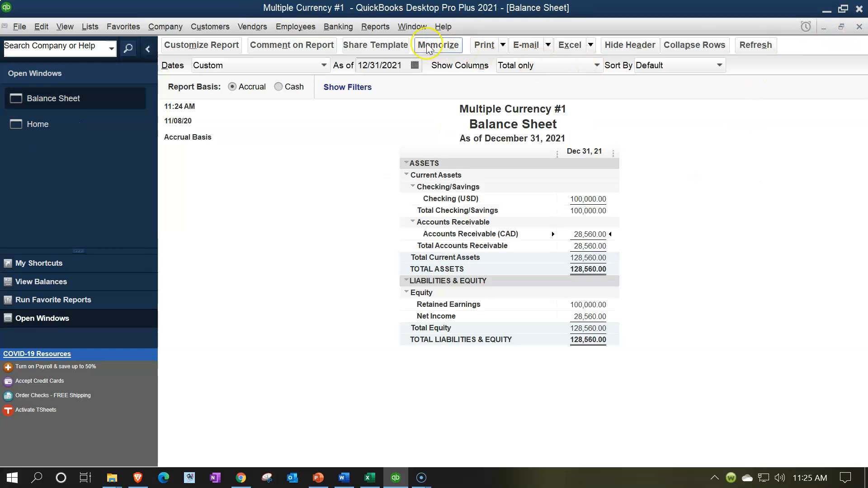
Run the standard Profit & Loss report for 01/01/2021 through 12/31/2021.
left_click(378, 27)
mouse_move(391, 121)
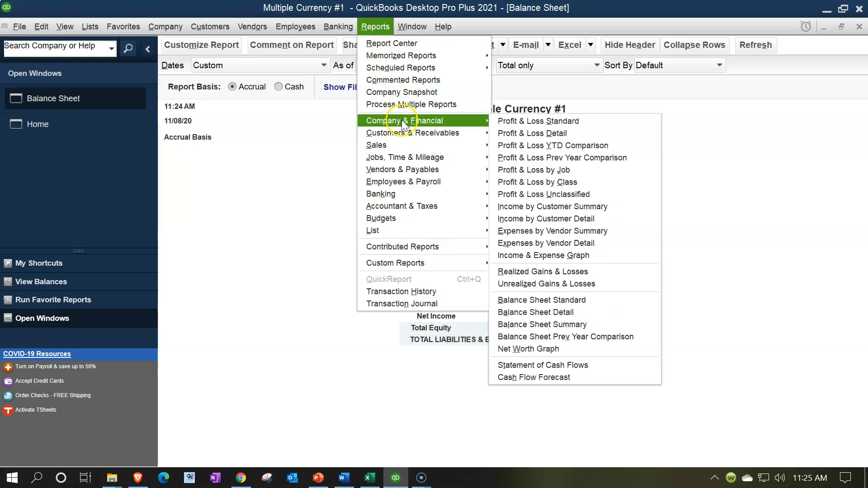
left_click(511, 121)
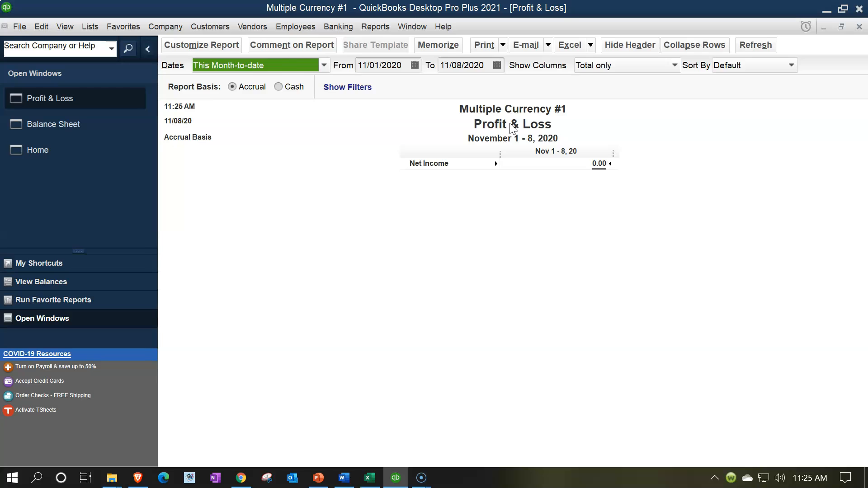
key("Tab")
type("01/01/2021")
key("Tab")
type("123121")
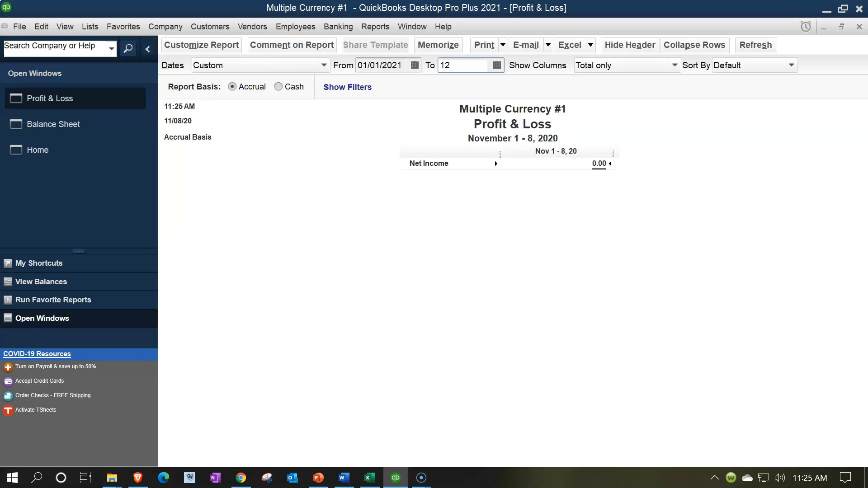
key("Tab")
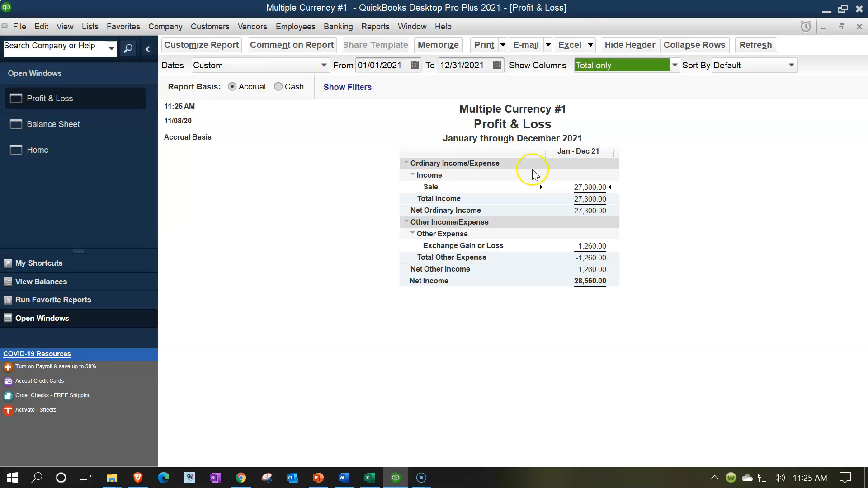
Examine the Sale and Exchange Gain or Loss amounts in the Profit & Loss, and return to the Home page.
left_click(607, 193)
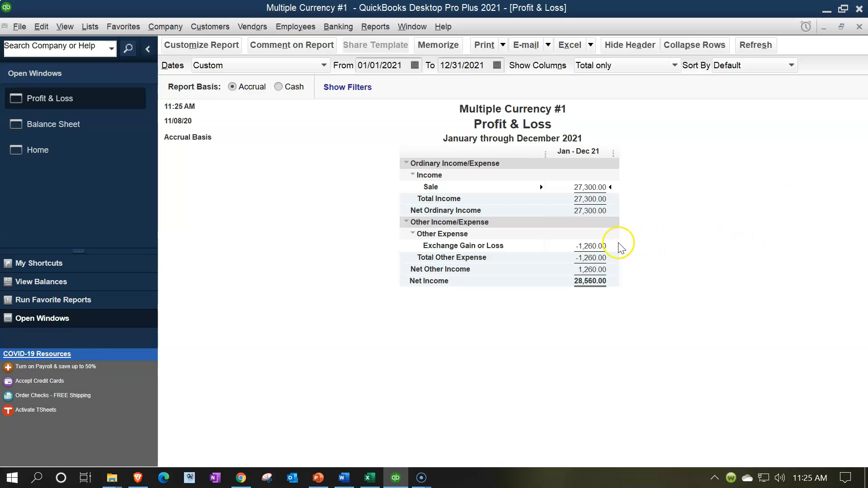
left_click(597, 245)
left_click(52, 151)
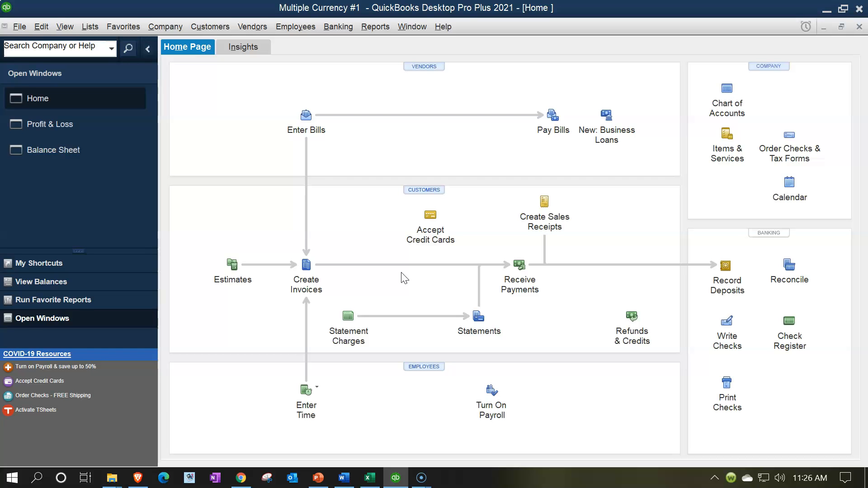
Switch to the foreign currency workbook in Excel and examine the CAD sale amount and the formula behind the 3/1 Accounts Receivable debit.
left_click(368, 478)
left_click(235, 300)
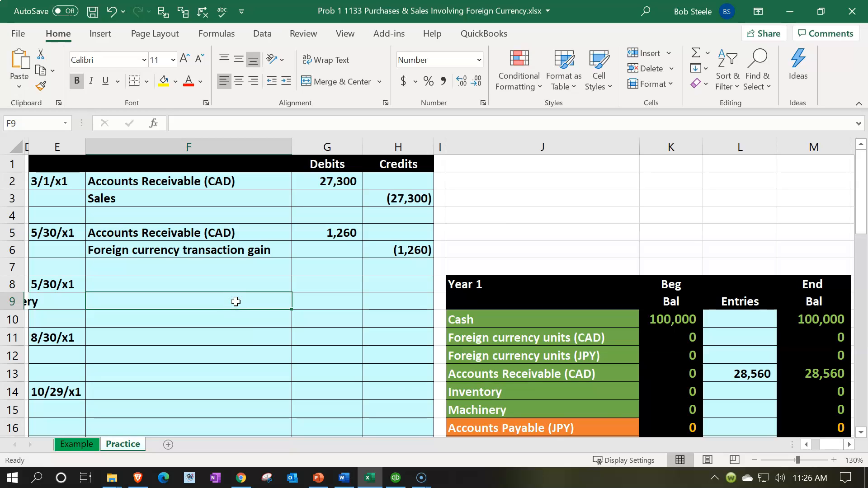
left_click(309, 184)
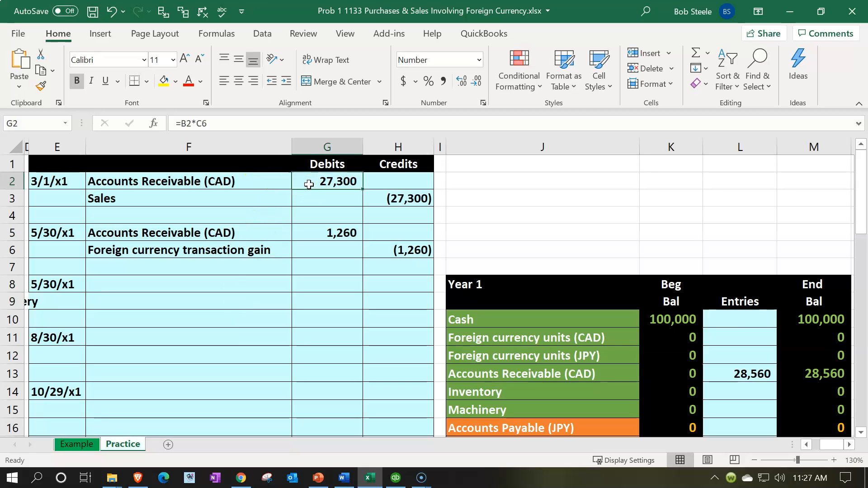
key("Left")
key("Left")
key("Left")
key("Left")
key("Left")
key("Left")
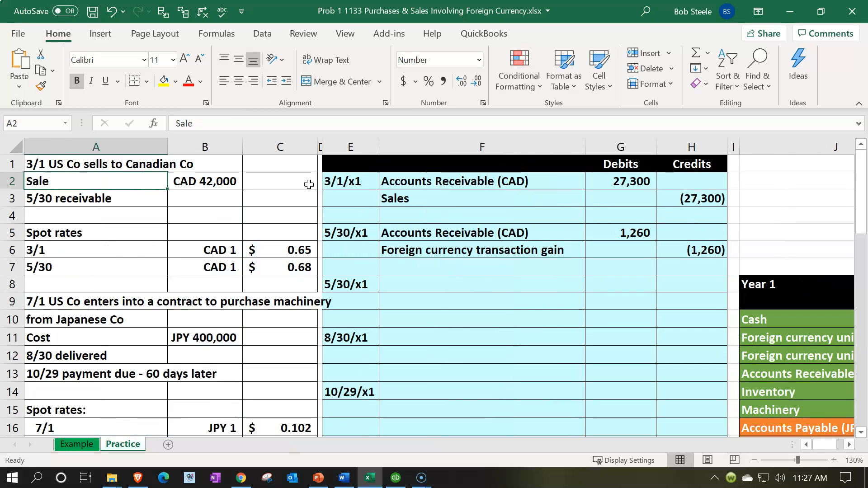
key("Right")
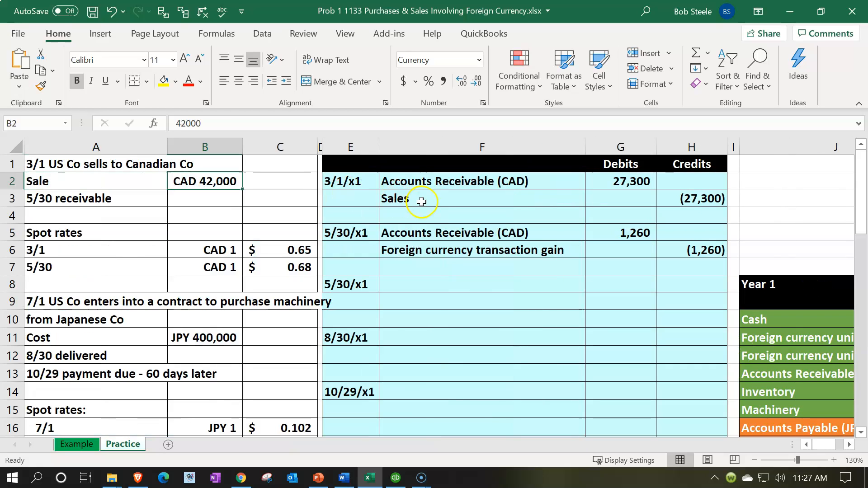
double_click(615, 178)
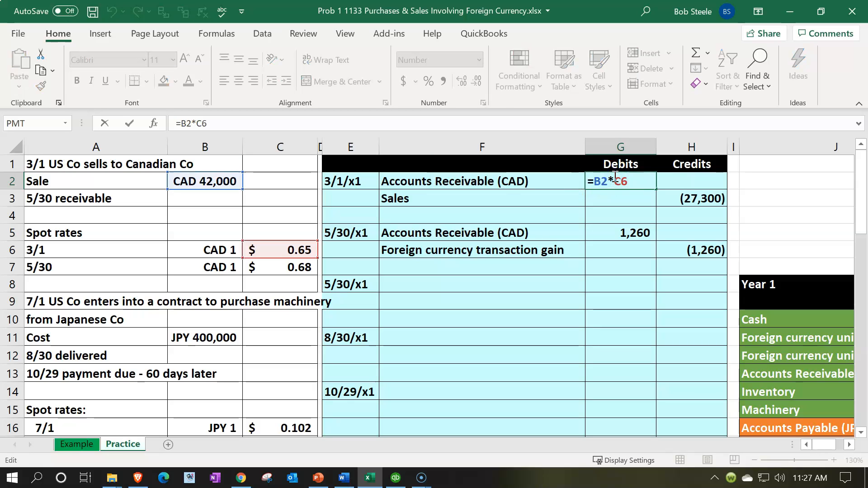
key("Return")
key("Return")
Check the ending balance of Accounts Receivable (CAD) in the Year 1 balance table.
key("Down")
key("Down")
key("Down")
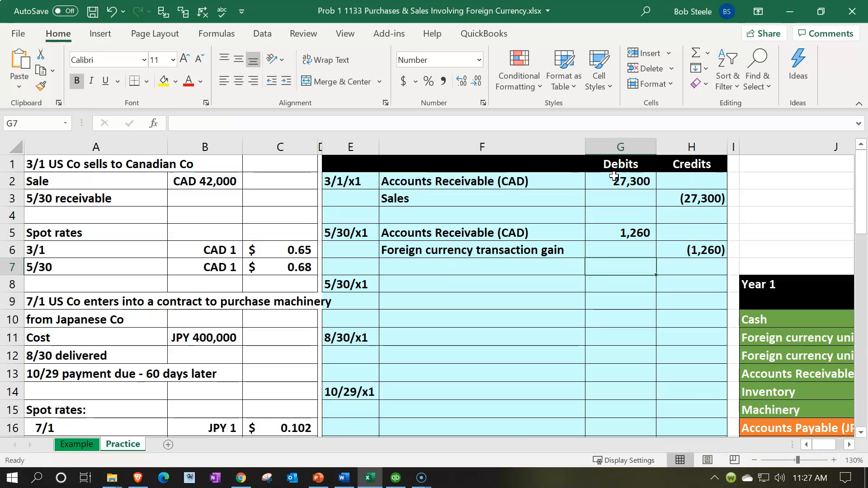
key("Right")
key("Right")
key("Right")
key("Right")
key("Right")
key("Right")
key("Down")
key("Down")
key("Down")
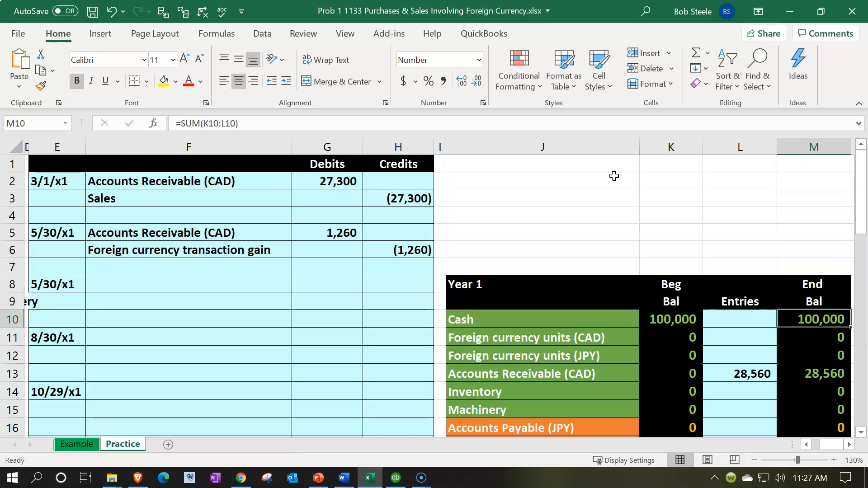
key("Down")
key("Down")
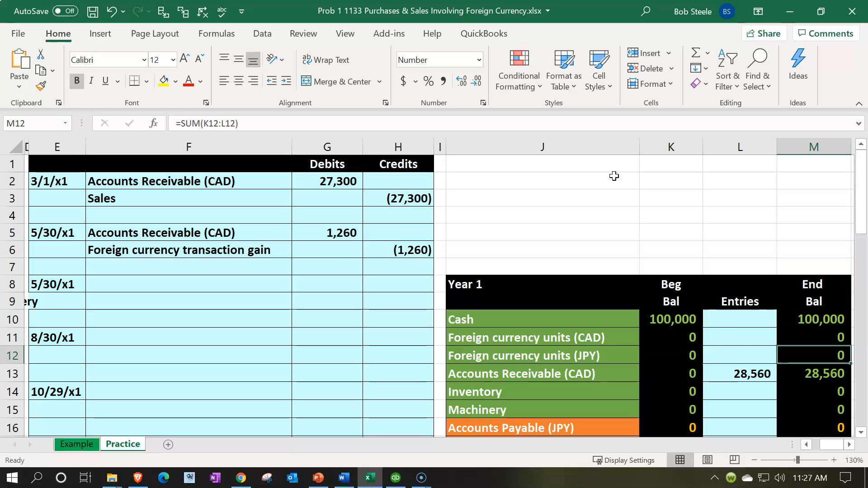
key("Down")
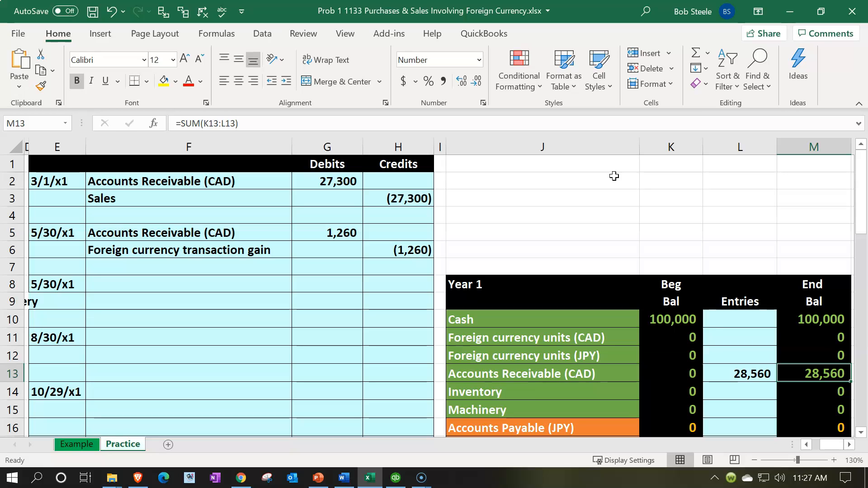
Review the problem's sale data and spot rates, and compare the journal entries with the Year 1 balance table.
key("Left")
key("Left")
key("Left")
key("Home")
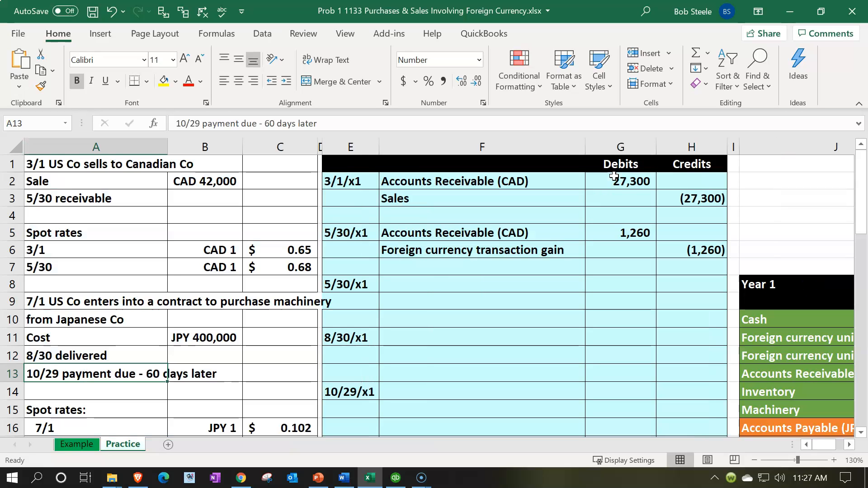
key("Right")
key("Right")
key("Right")
key("Right")
key("Right")
key("Right")
key("Right")
key("Right")
key("Right")
key("Right")
key("Right")
key("Right")
key("Right")
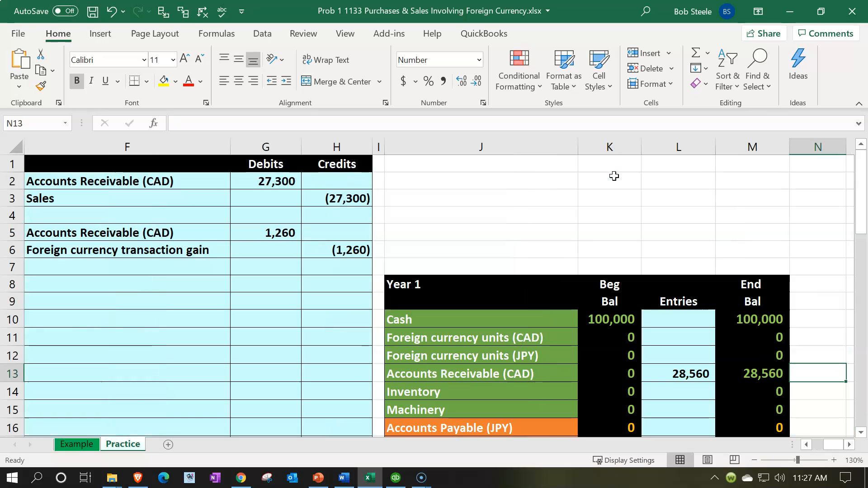
Examine the formulas behind the 5/30 Accounts Receivable debit and transaction gain credit, and their posting in the Year 1 table.
left_click(286, 231)
double_click(285, 231)
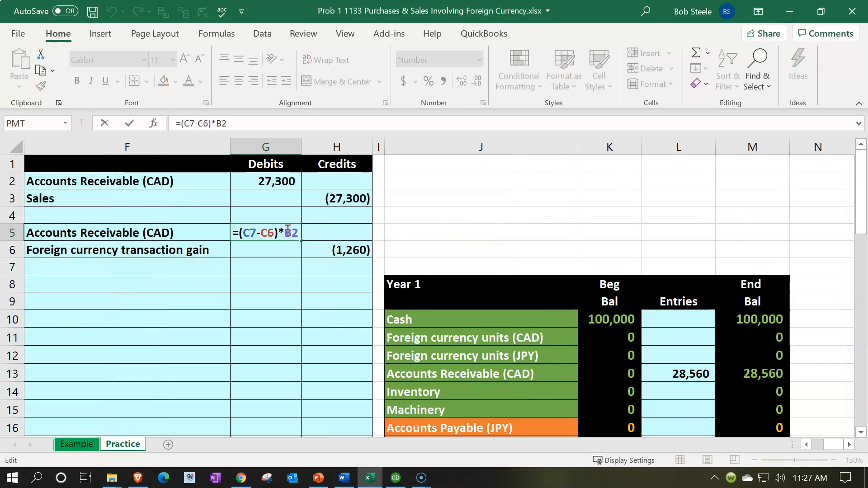
key("Return")
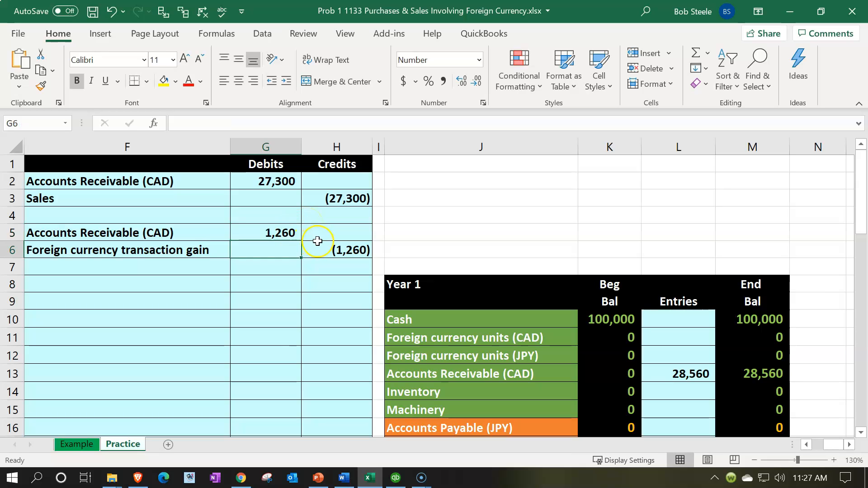
left_click(332, 248)
scroll(343, 249, "down", 4)
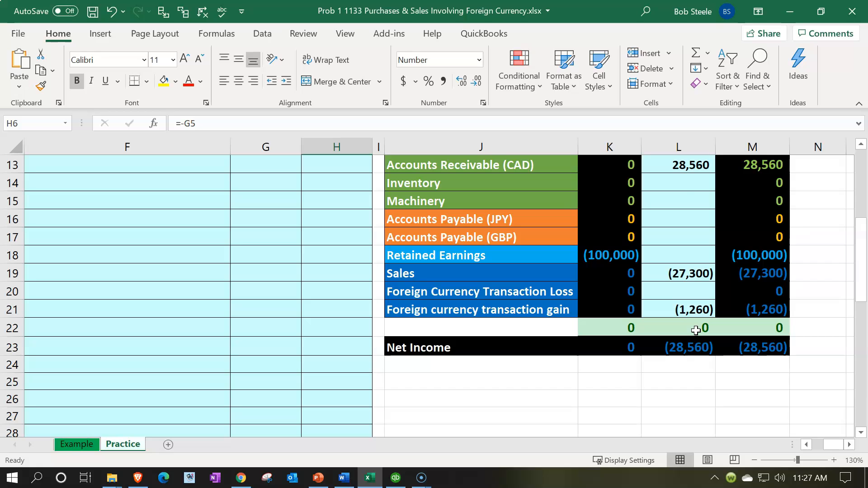
scroll(695, 332, "up", 3)
Review the CAD sale amount, the 5/30 spot rate and the dates of the two 5/30 journal entries.
left_click(264, 332)
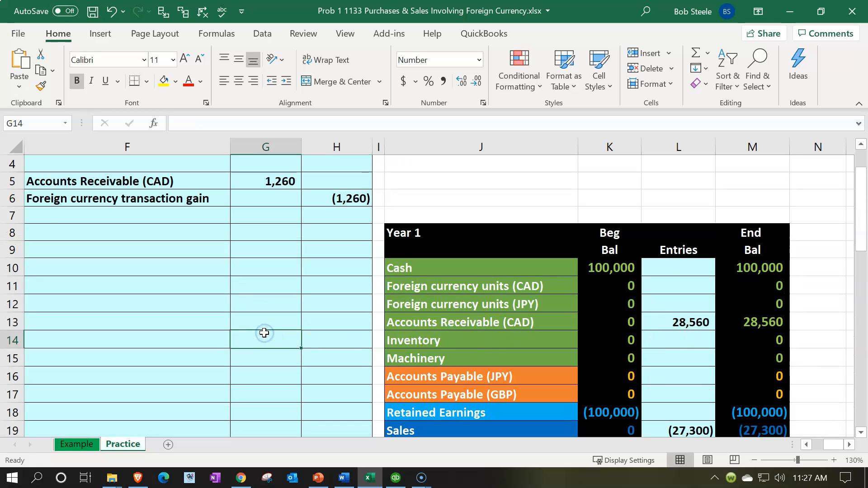
key("Left")
key("Home")
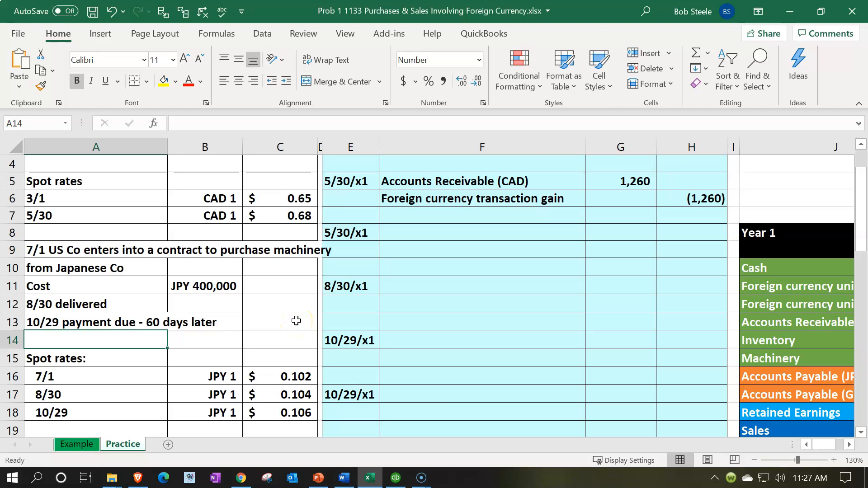
scroll(296, 321, "up", 1)
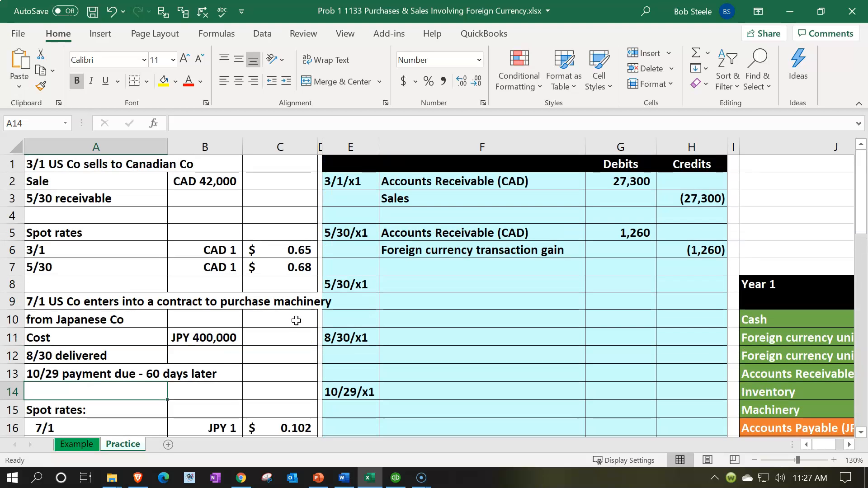
left_click(217, 185)
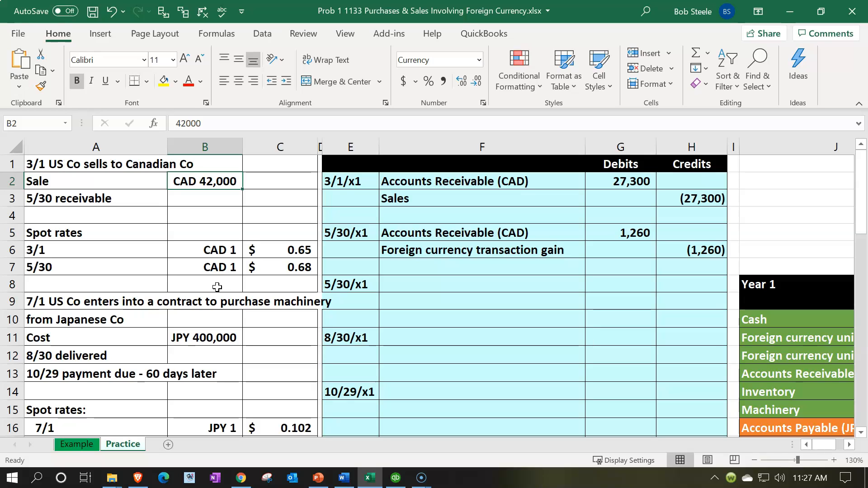
left_click(274, 266)
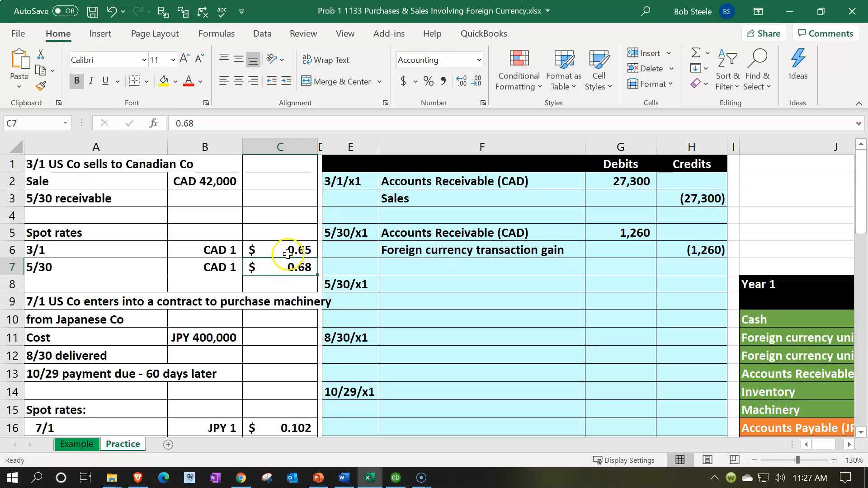
left_click(329, 241)
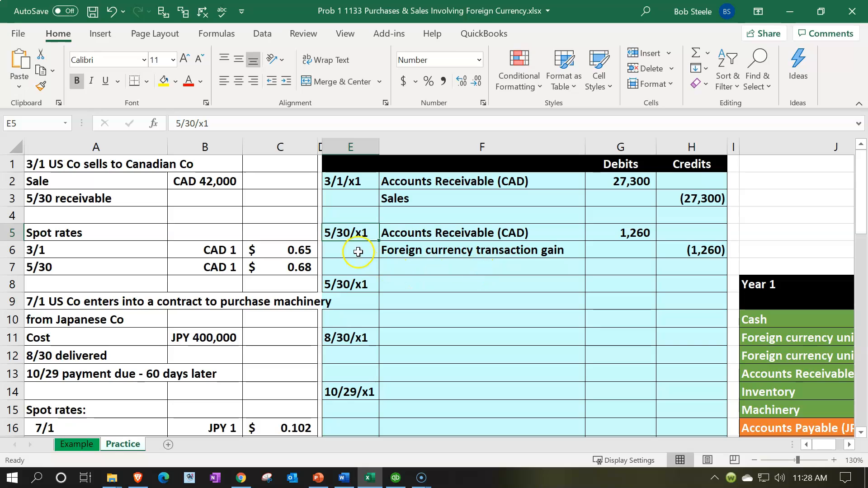
left_click(354, 279)
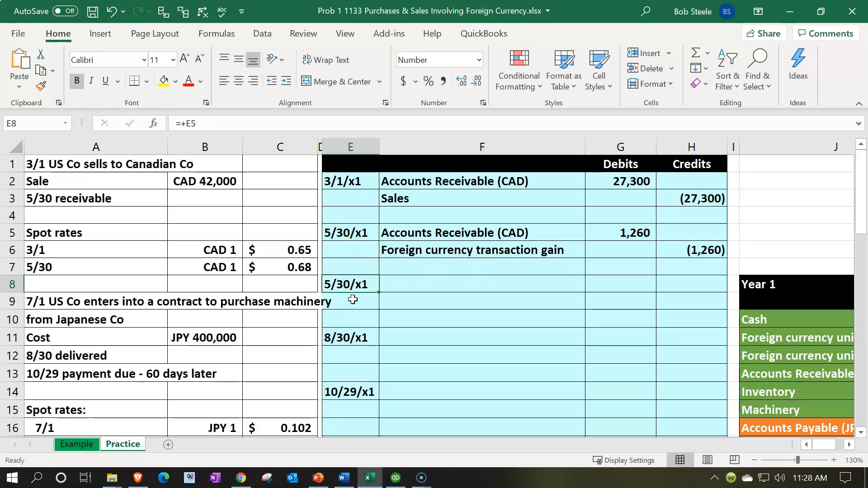
Check the beginning balance of Cash in the Year 1 balance table.
key("Right")
key("Right")
key("Right")
key("Right")
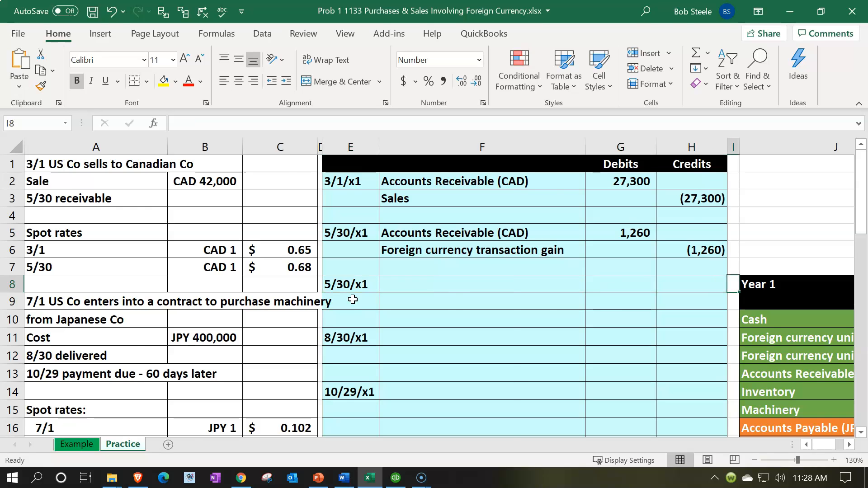
key("Right")
key("Right")
key("Right")
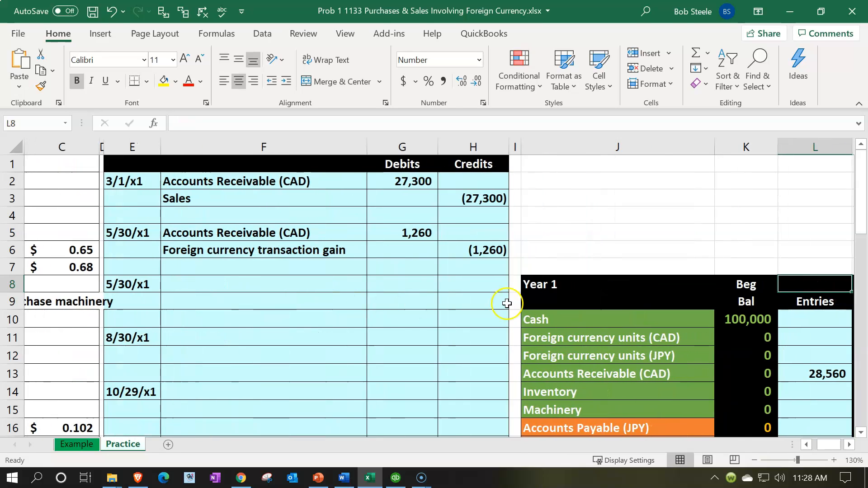
left_click(741, 323)
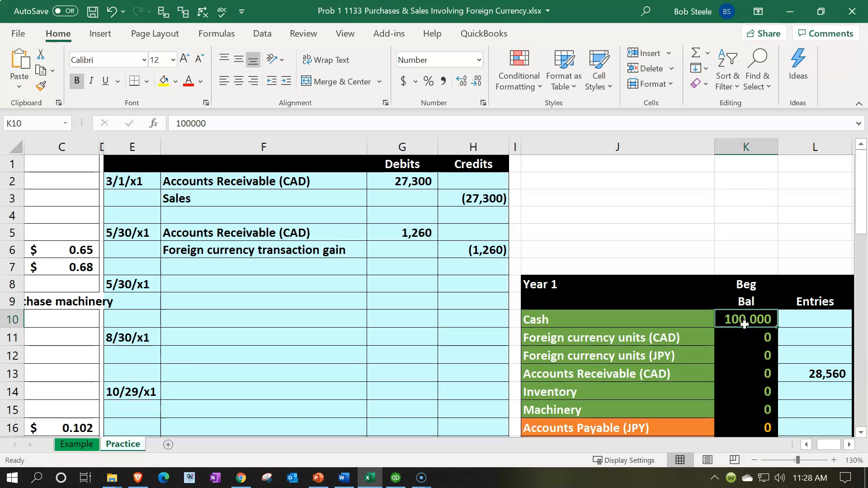
Link the debit account name of the second 5/30 entry (F8) to Foreign currency units (CAD) in the balance table.
key("Left")
key("Left")
key("Left")
key("Left")
key("Left")
key("Up")
key("Up")
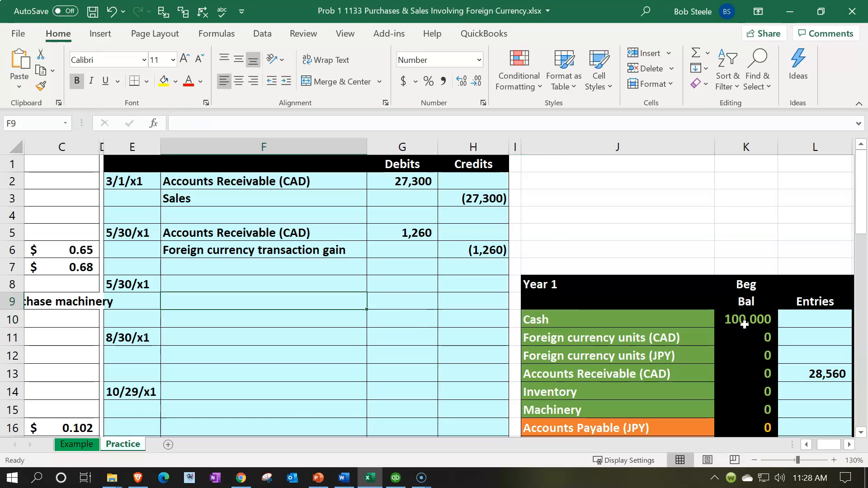
type("=")
key("Down")
key("Down")
key("Down")
key("Right")
key("Right")
key("Right")
key("Right")
key("Return")
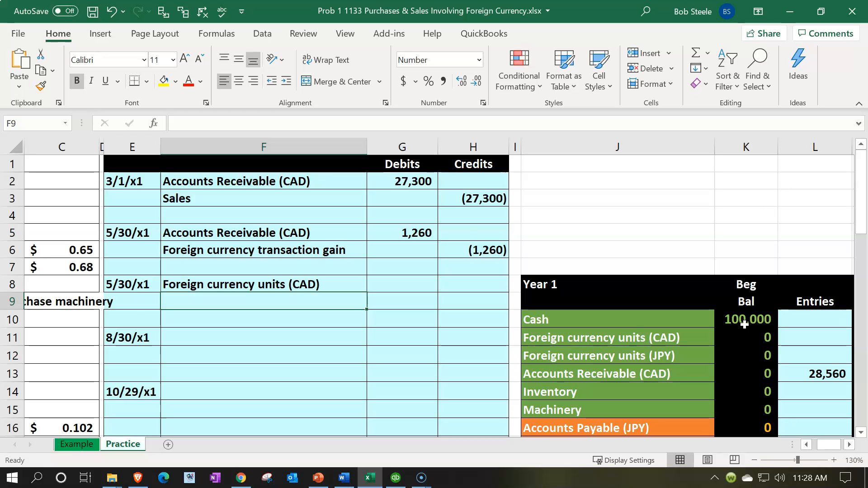
Calculate the Foreign currency units (CAD) debit in G8 as the CAD sale amount times the 5/30 spot rate, =B2*C7.
key("Left")
key("Left")
key("Left")
key("Left")
key("Left")
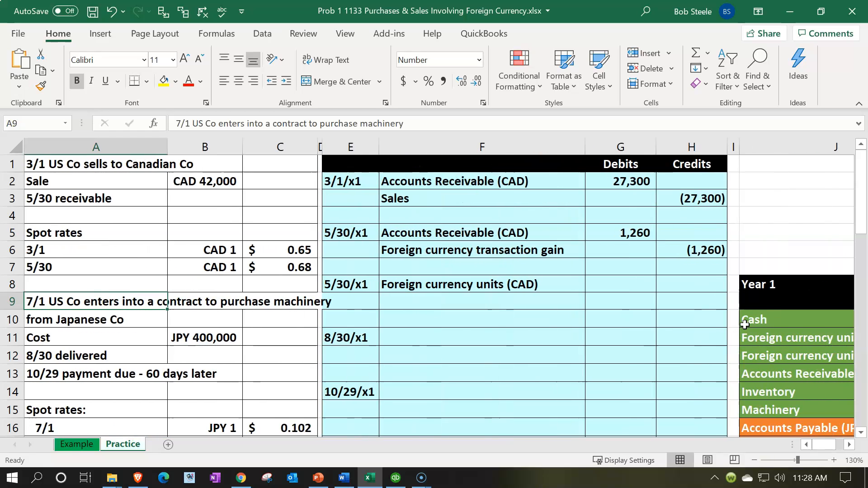
key("Right")
key("Right")
key("Right")
key("Right")
key("Right")
key("Right")
key("Up")
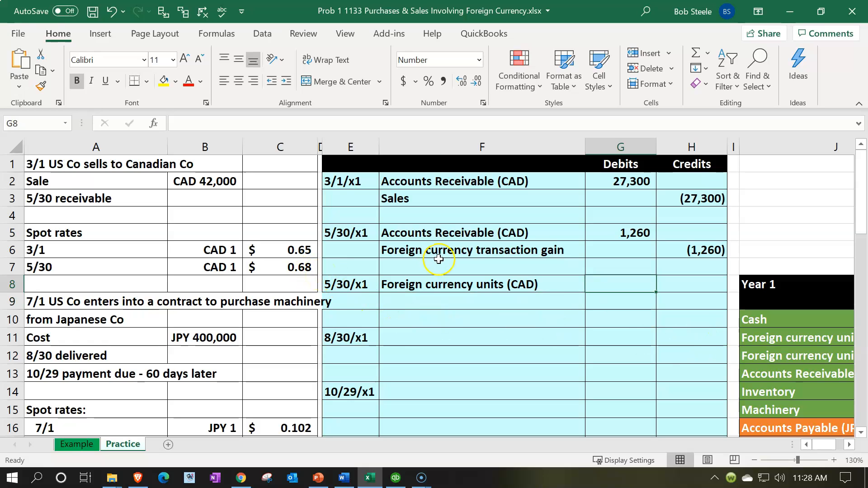
type("=")
left_click(205, 178)
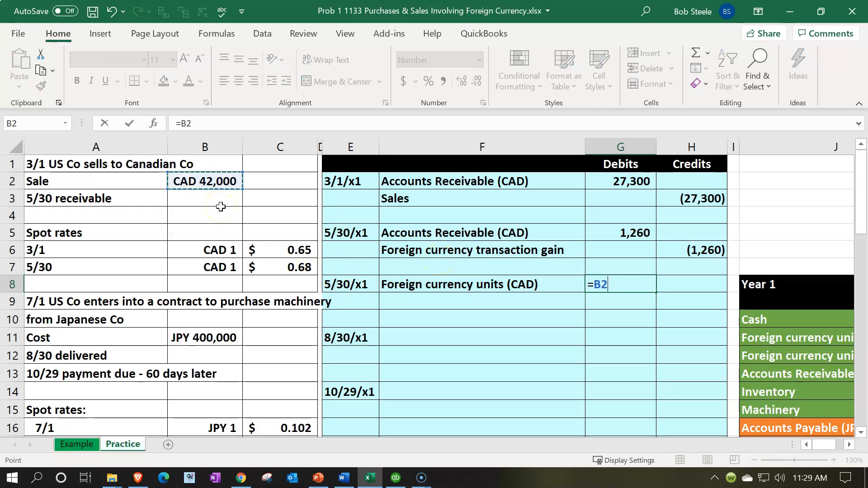
type("*")
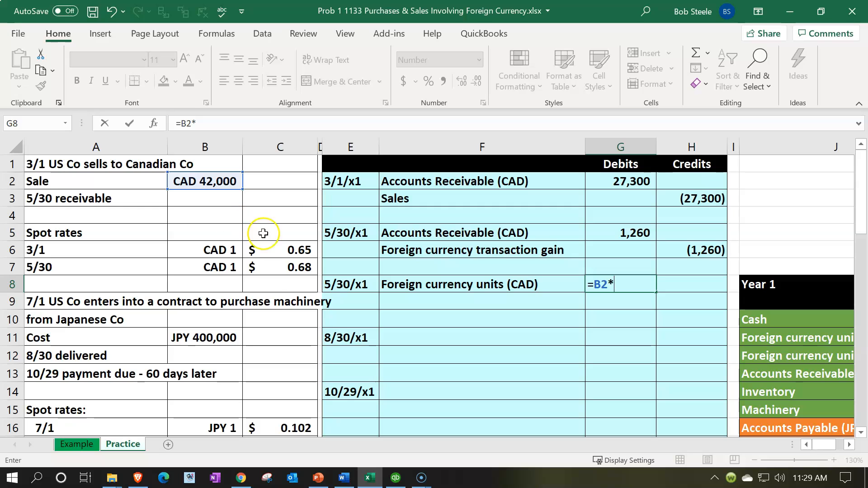
left_click(279, 267)
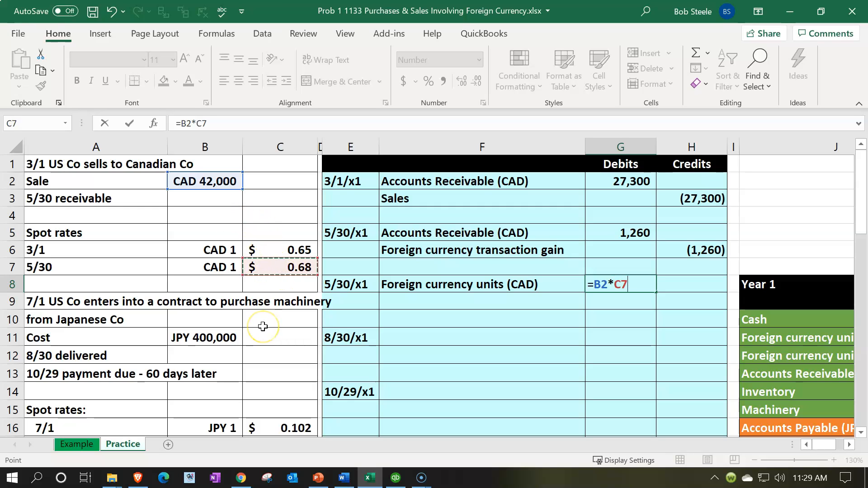
key("Return")
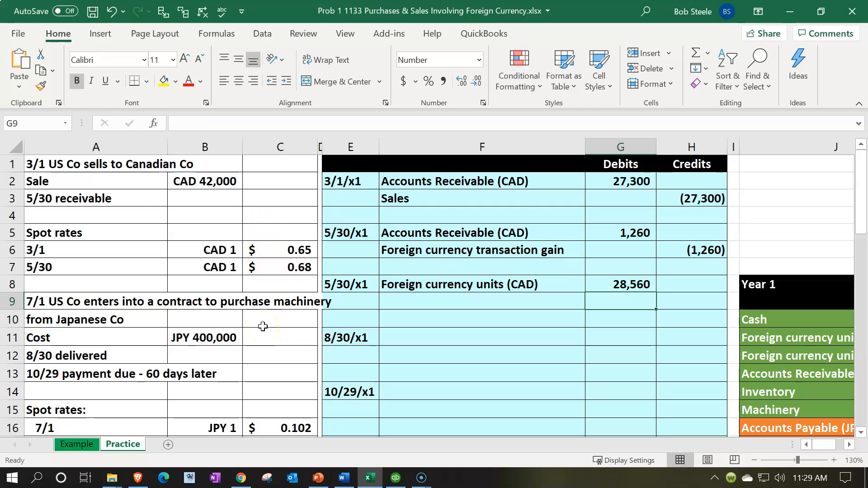
Check the ending balance of Accounts Receivable (CAD) in the Year 1 balance table.
key("Right")
key("Right")
key("Right")
key("Right")
key("Right")
key("Right")
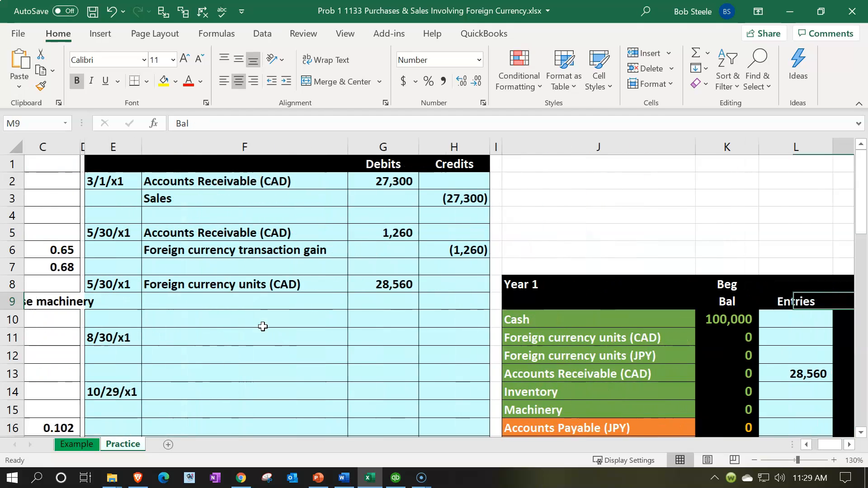
left_click(822, 381)
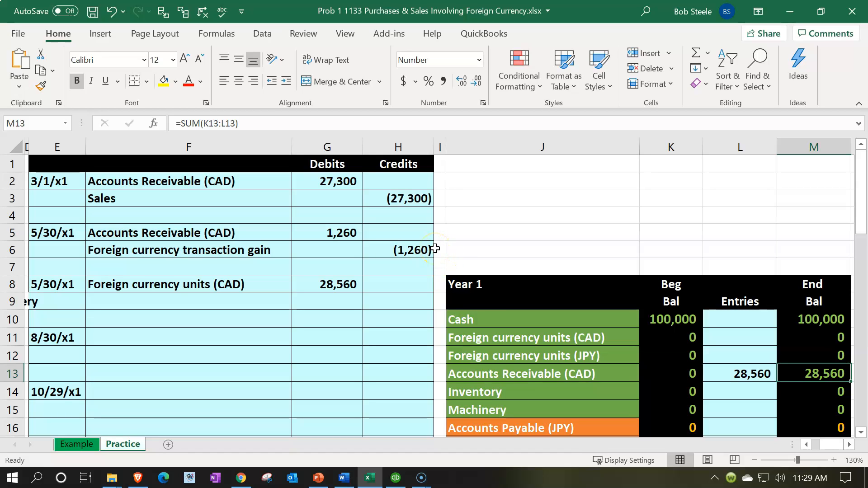
Link the credit account name in F9 to Accounts Receivable (CAD) in the Year 1 balance table.
scroll(435, 248, "down", 1)
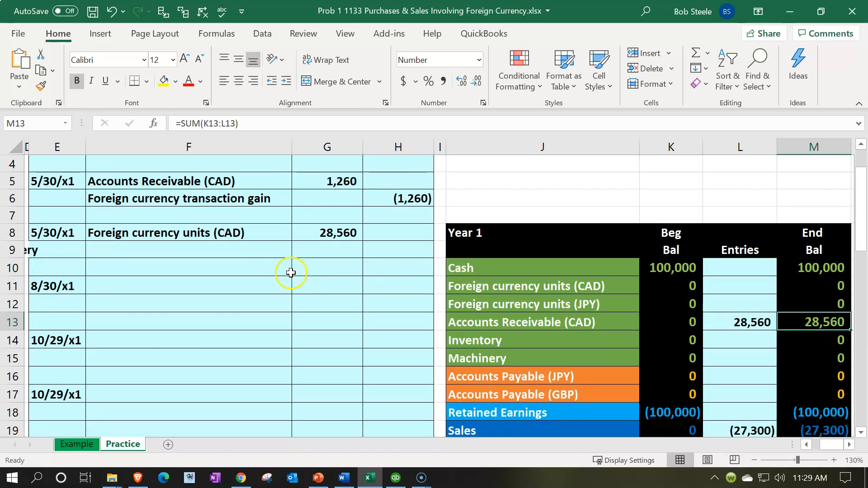
left_click(250, 252)
type("=")
key("Right")
key("Right")
key("Right")
key("Right")
key("Down")
key("Down")
key("Down")
key("Down")
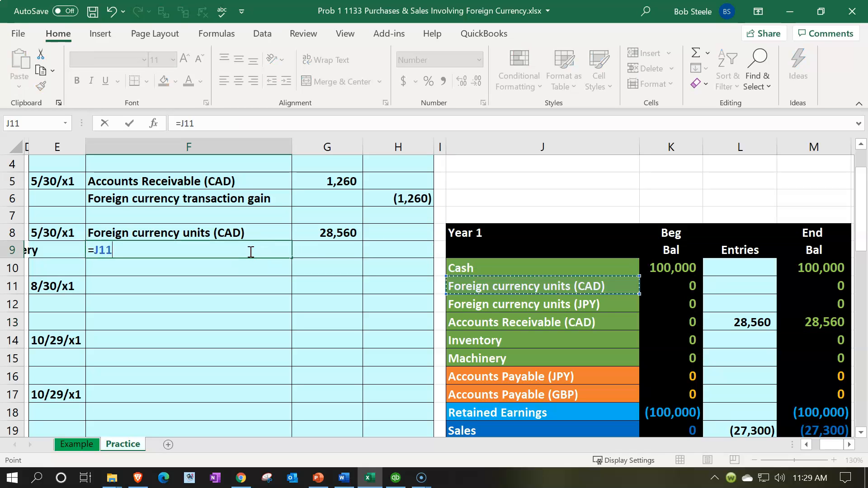
key("Return")
Enter the Accounts Receivable (CAD) credit in H9 as the negative of the debit in G8.
key("Right")
key("Right")
key("Up")
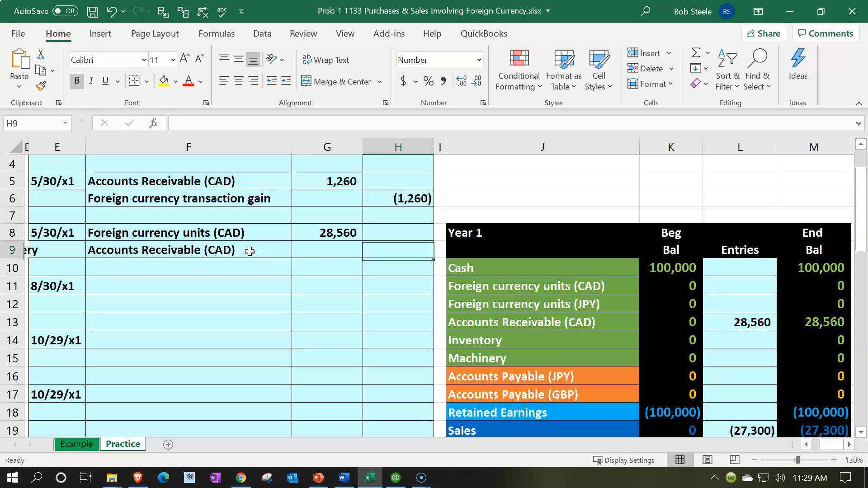
type("-")
key("Left")
key("Up")
key("Return")
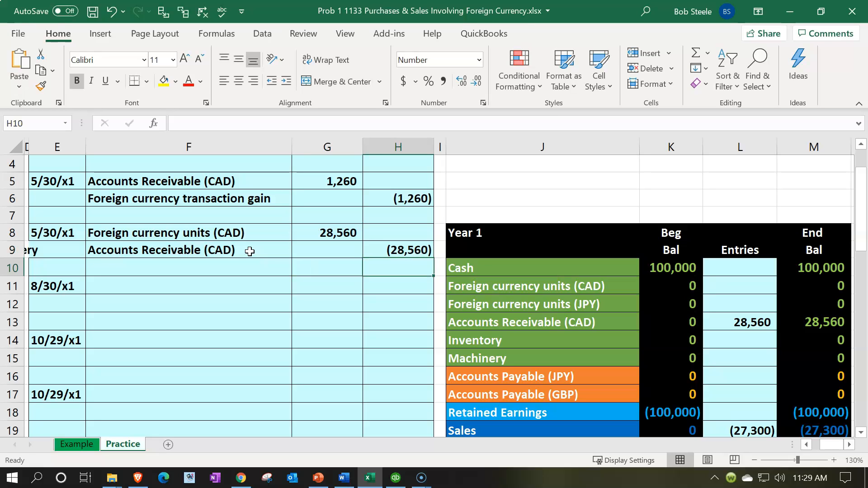
Post the Foreign currency units (CAD) debit to its Entries cell L11 in the Year 1 table with =G8.
left_click(226, 228)
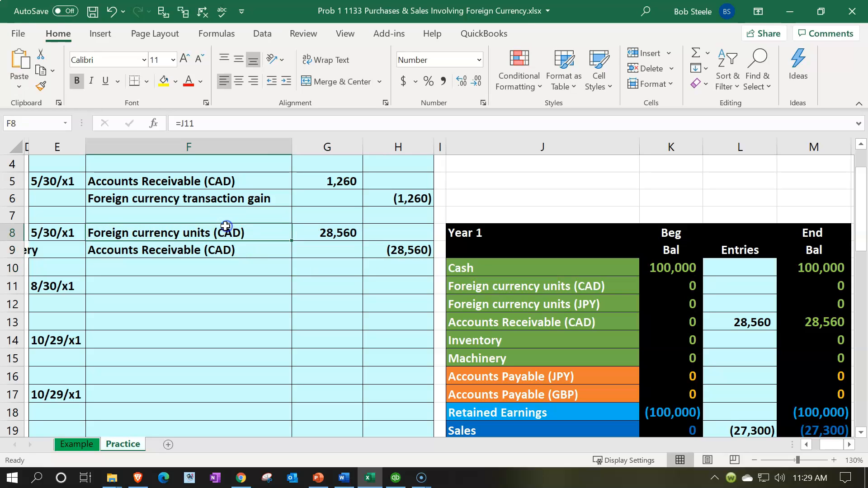
key("Right")
key("Right")
key("Right")
key("Right")
key("Right")
key("Right")
key("Down")
key("Down")
key("Down")
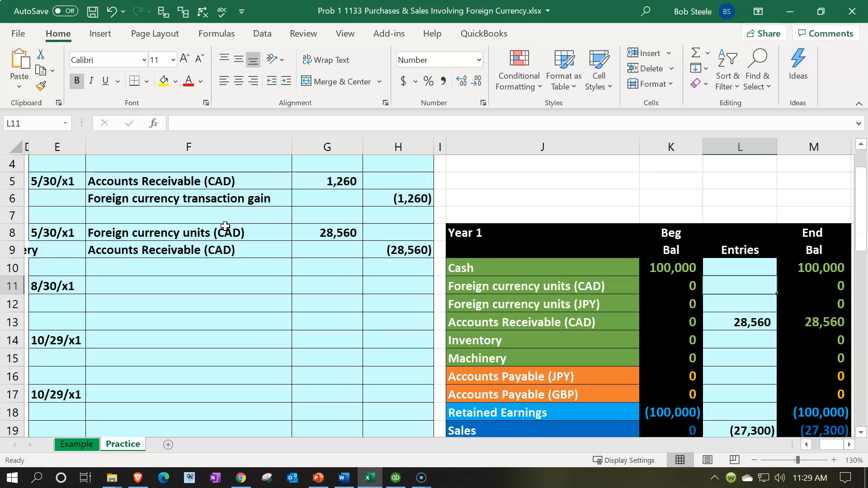
type("=")
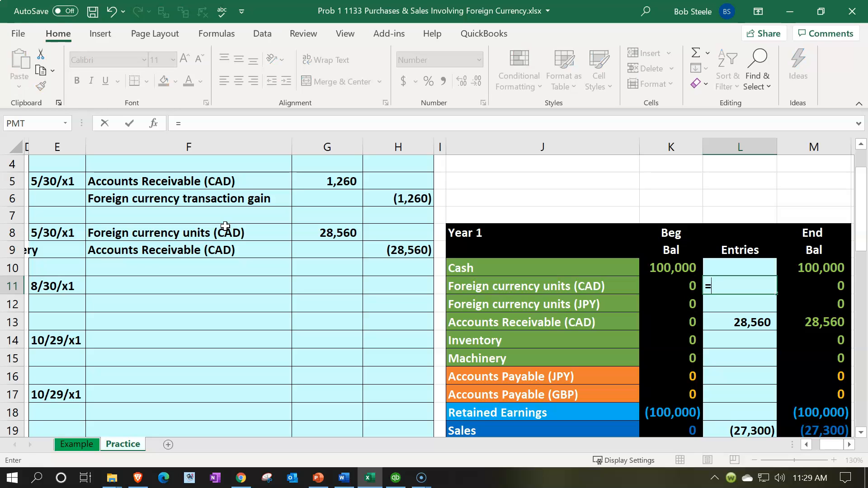
key("Left")
key("Left")
key("Left")
key("Left")
key("Left")
key("Up")
key("Up")
key("Up")
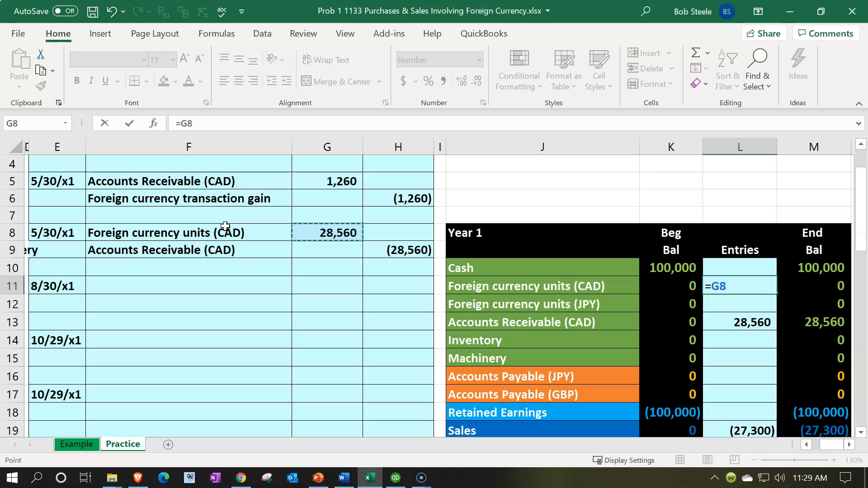
key("Return")
Post the Accounts Receivable (CAD) credit to its Entries cell L13 by extending the formula to =G2+G5+H9.
key("Down")
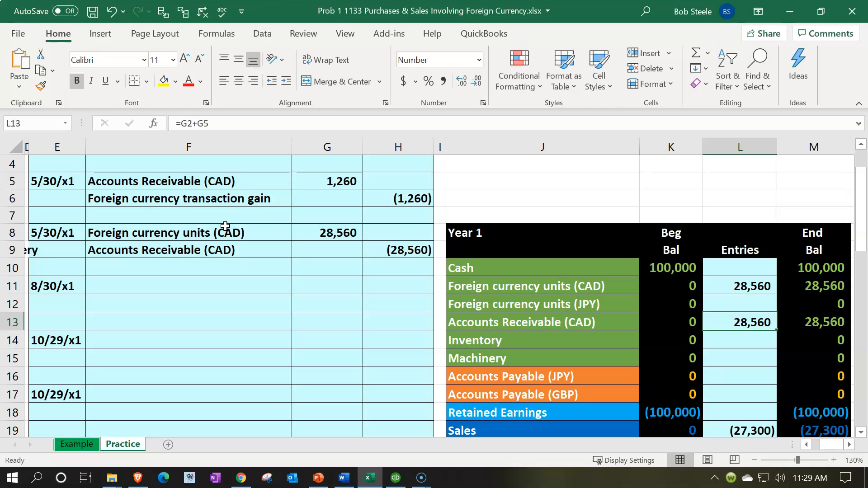
left_click(753, 323)
double_click(754, 322)
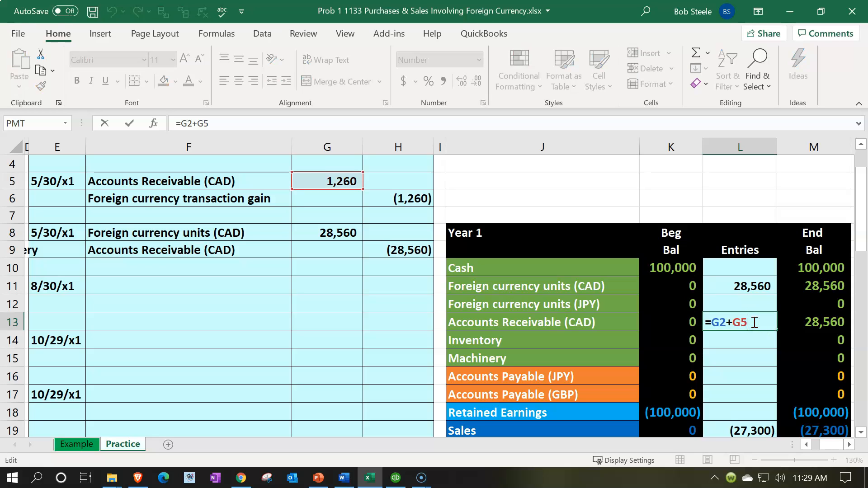
type("+")
left_click(395, 251)
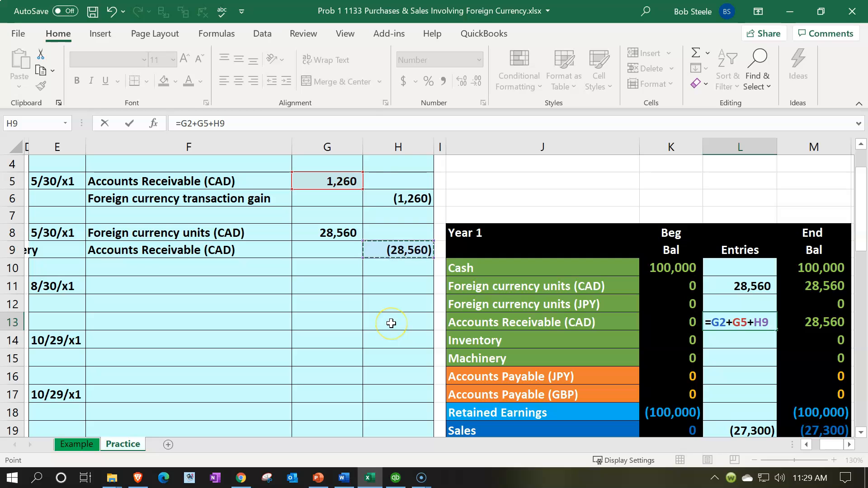
key("Return")
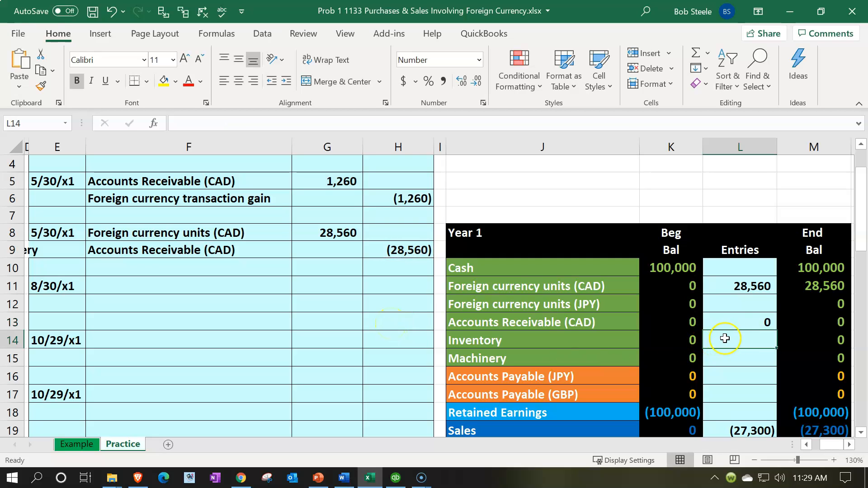
Check the Accounts Receivable (CAD) ending balance and the totals and net income rows of the Year 1 table.
left_click(787, 323)
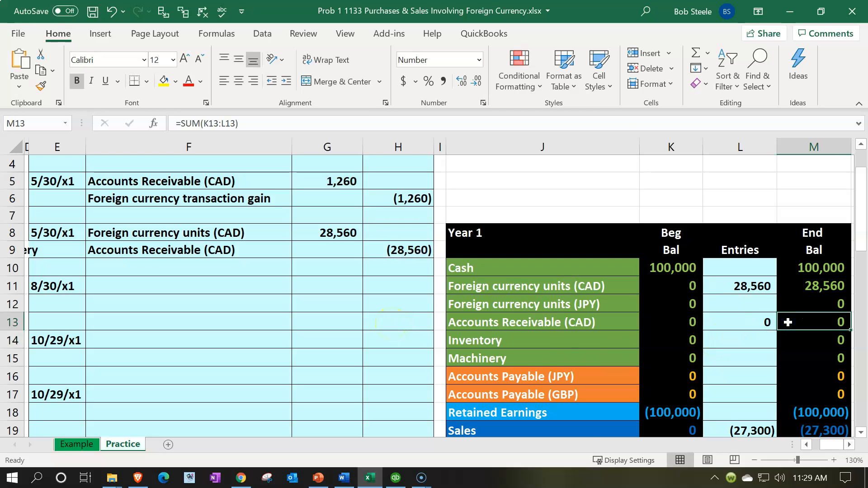
scroll(788, 322, "down", 3)
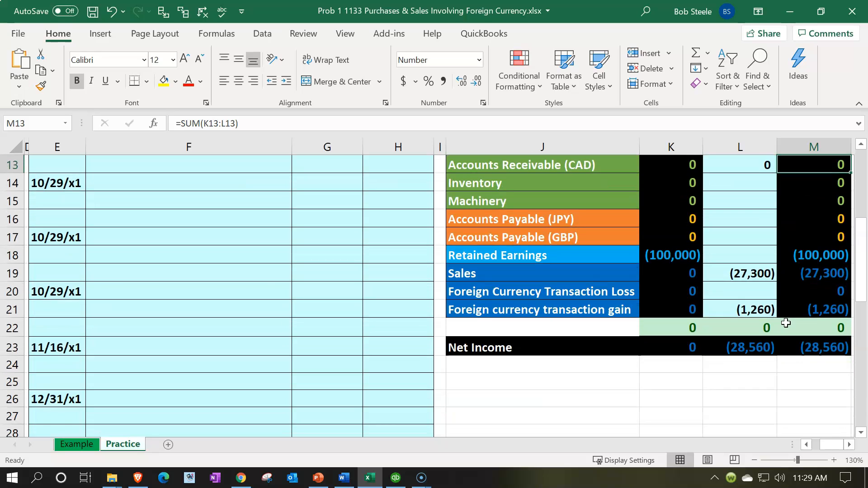
scroll(786, 323, "up", 4)
left_click(336, 301)
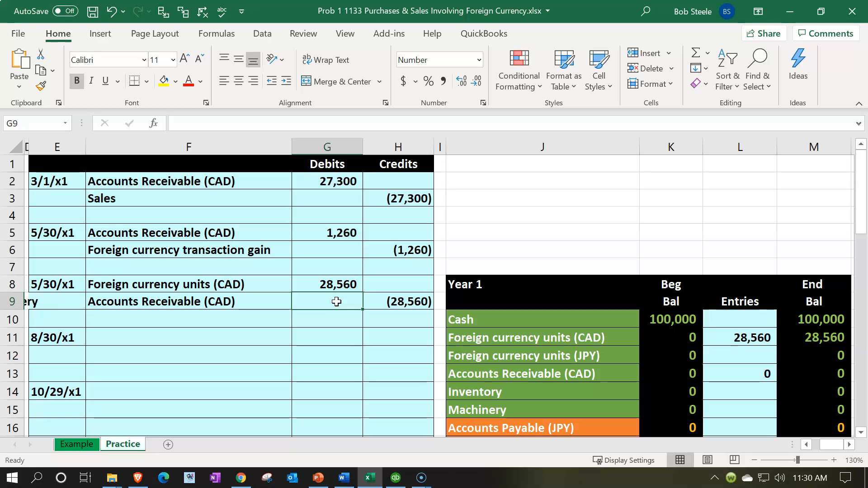
Compare the 5/30 foreign currency transaction gain entry in F5:H6 with the customer payment workflow on the QuickBooks home page.
left_click(394, 479)
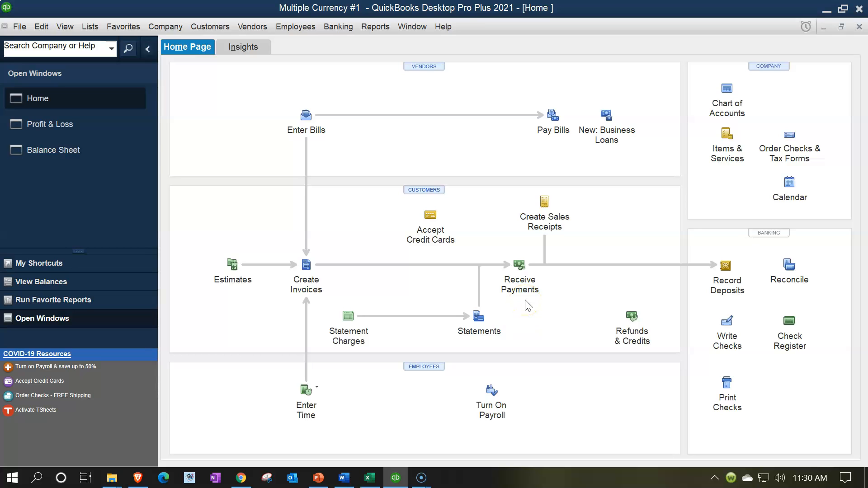
left_click(525, 299)
left_click(369, 475)
left_click_drag(200, 238, 372, 251)
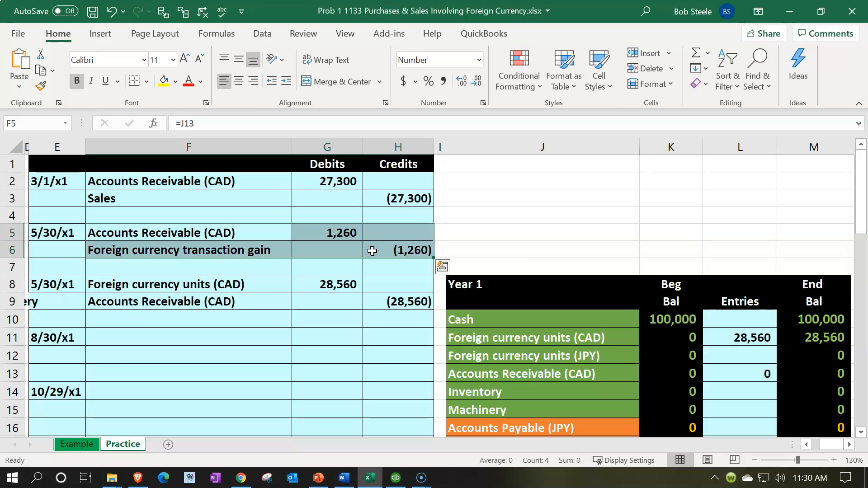
left_click(396, 477)
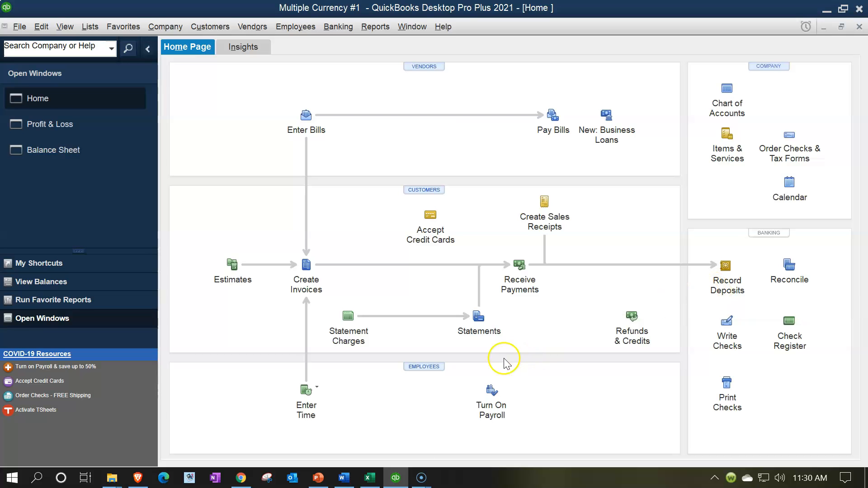
left_click(369, 477)
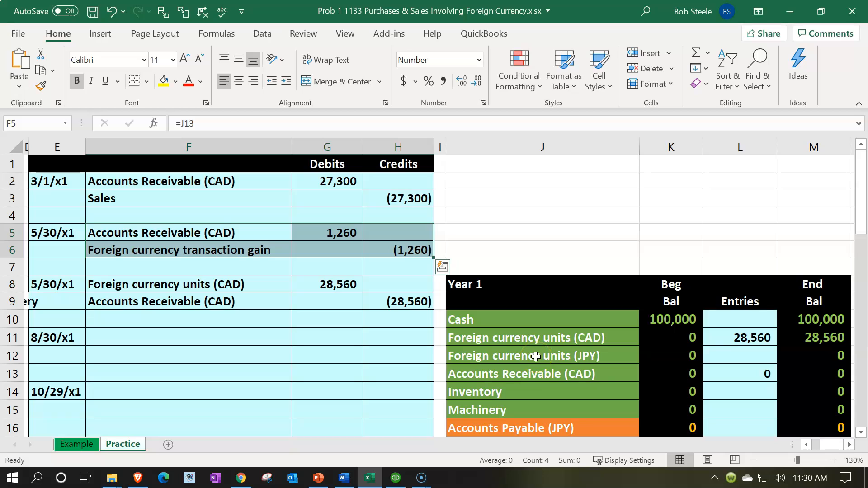
Switch to QuickBooks, open the Currency List and find the Download Latest Exchange Rates option among its activities.
left_click(373, 478)
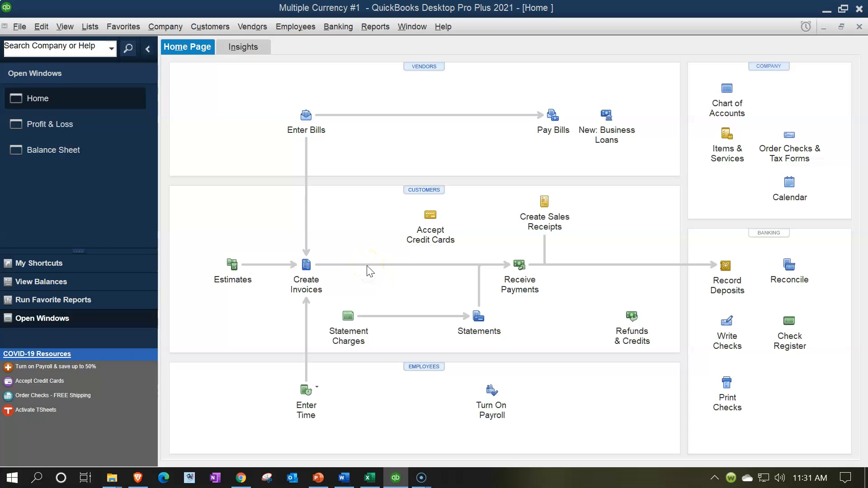
left_click(89, 28)
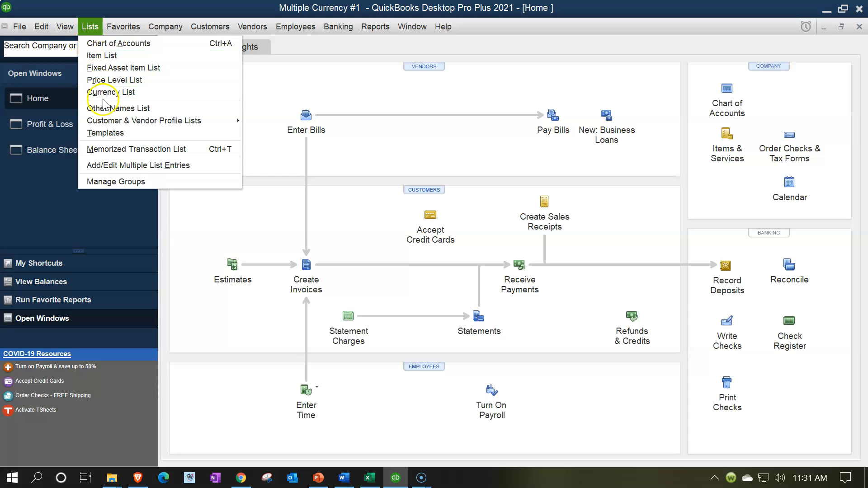
left_click(115, 93)
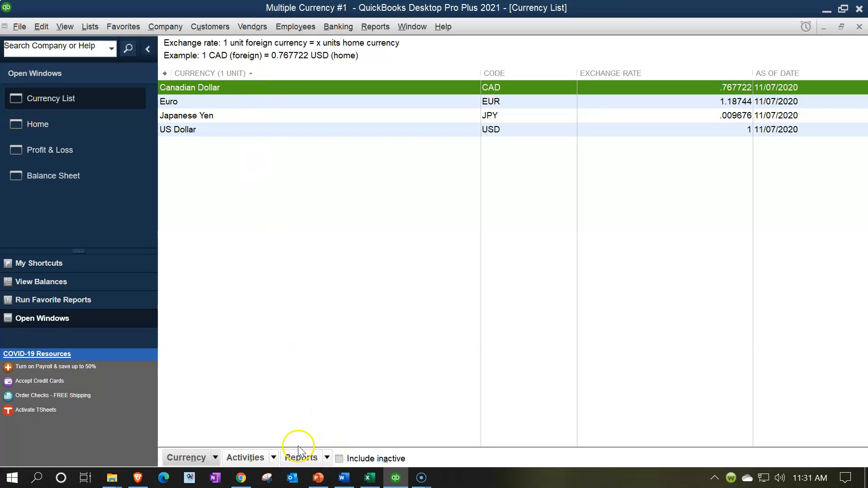
left_click(266, 459)
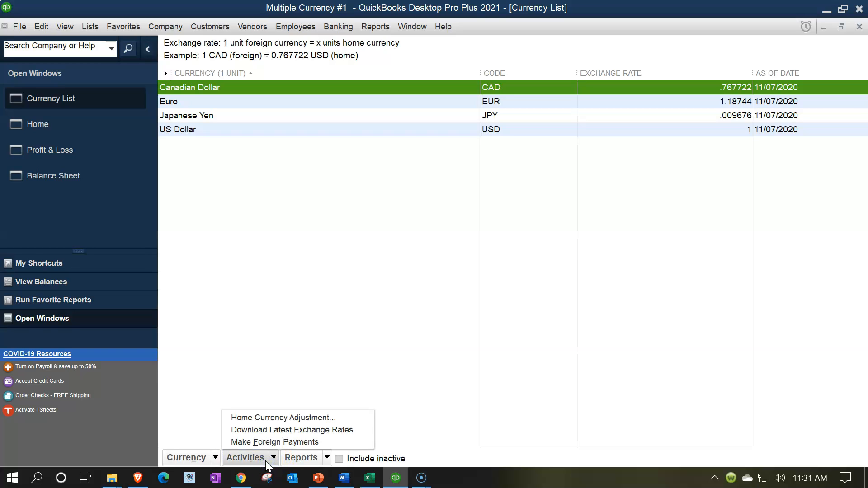
left_click(272, 431)
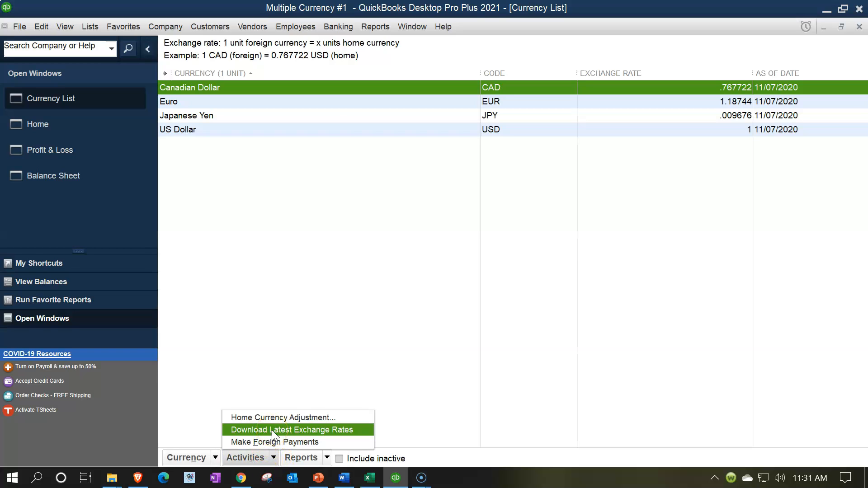